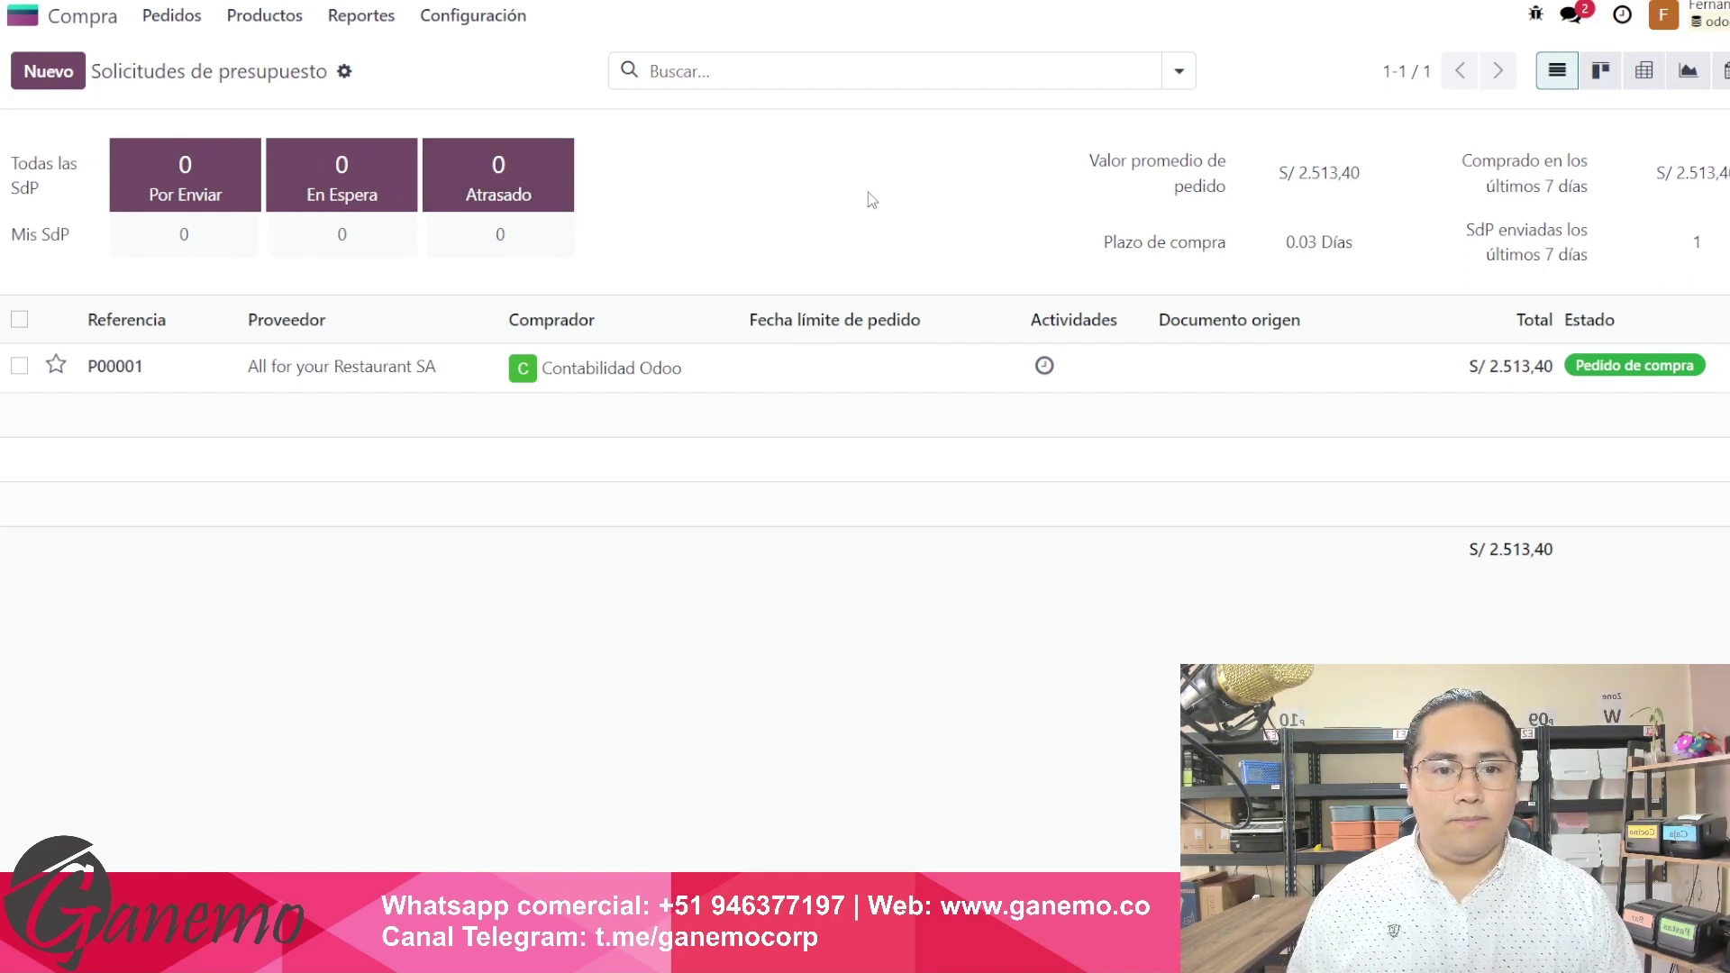
Examine the average order value and the purchase lead time in the quotation request dashboard.
{"action": "left_click_drag", "start_coordinate": [1172, 155], "coordinate": [1341, 176]}
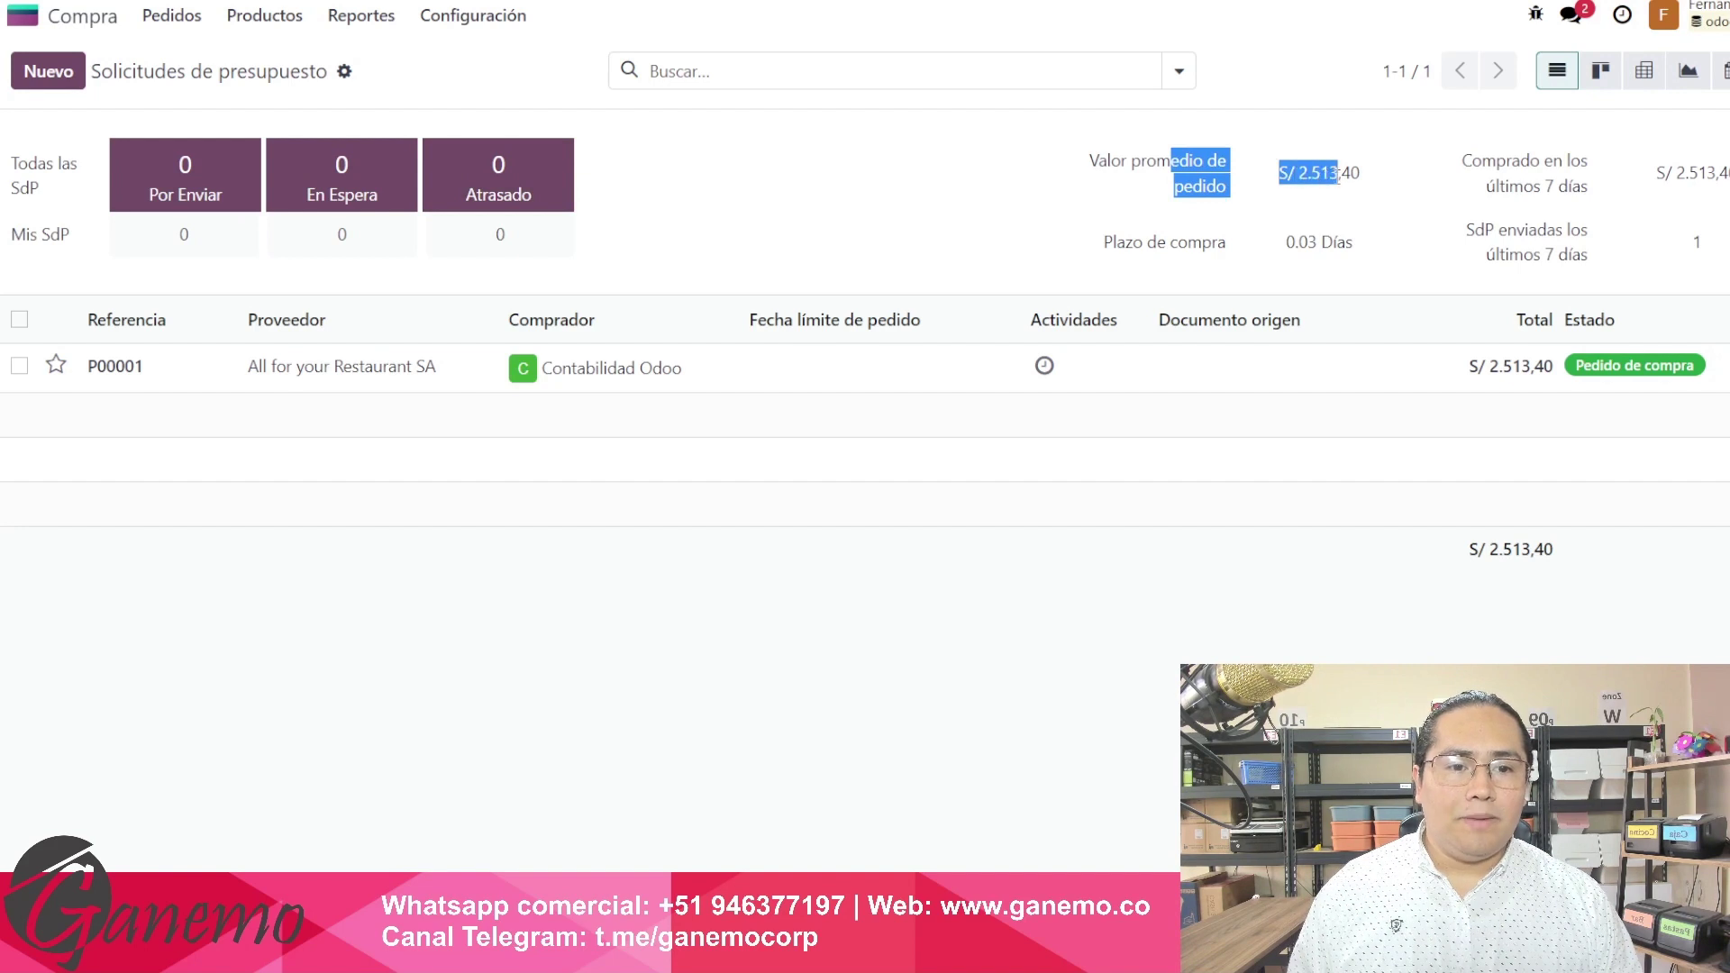
{"action": "left_click", "coordinate": [1339, 176]}
{"action": "left_click_drag", "start_coordinate": [1169, 242], "coordinate": [1344, 269]}
{"action": "left_click", "coordinate": [1326, 249]}
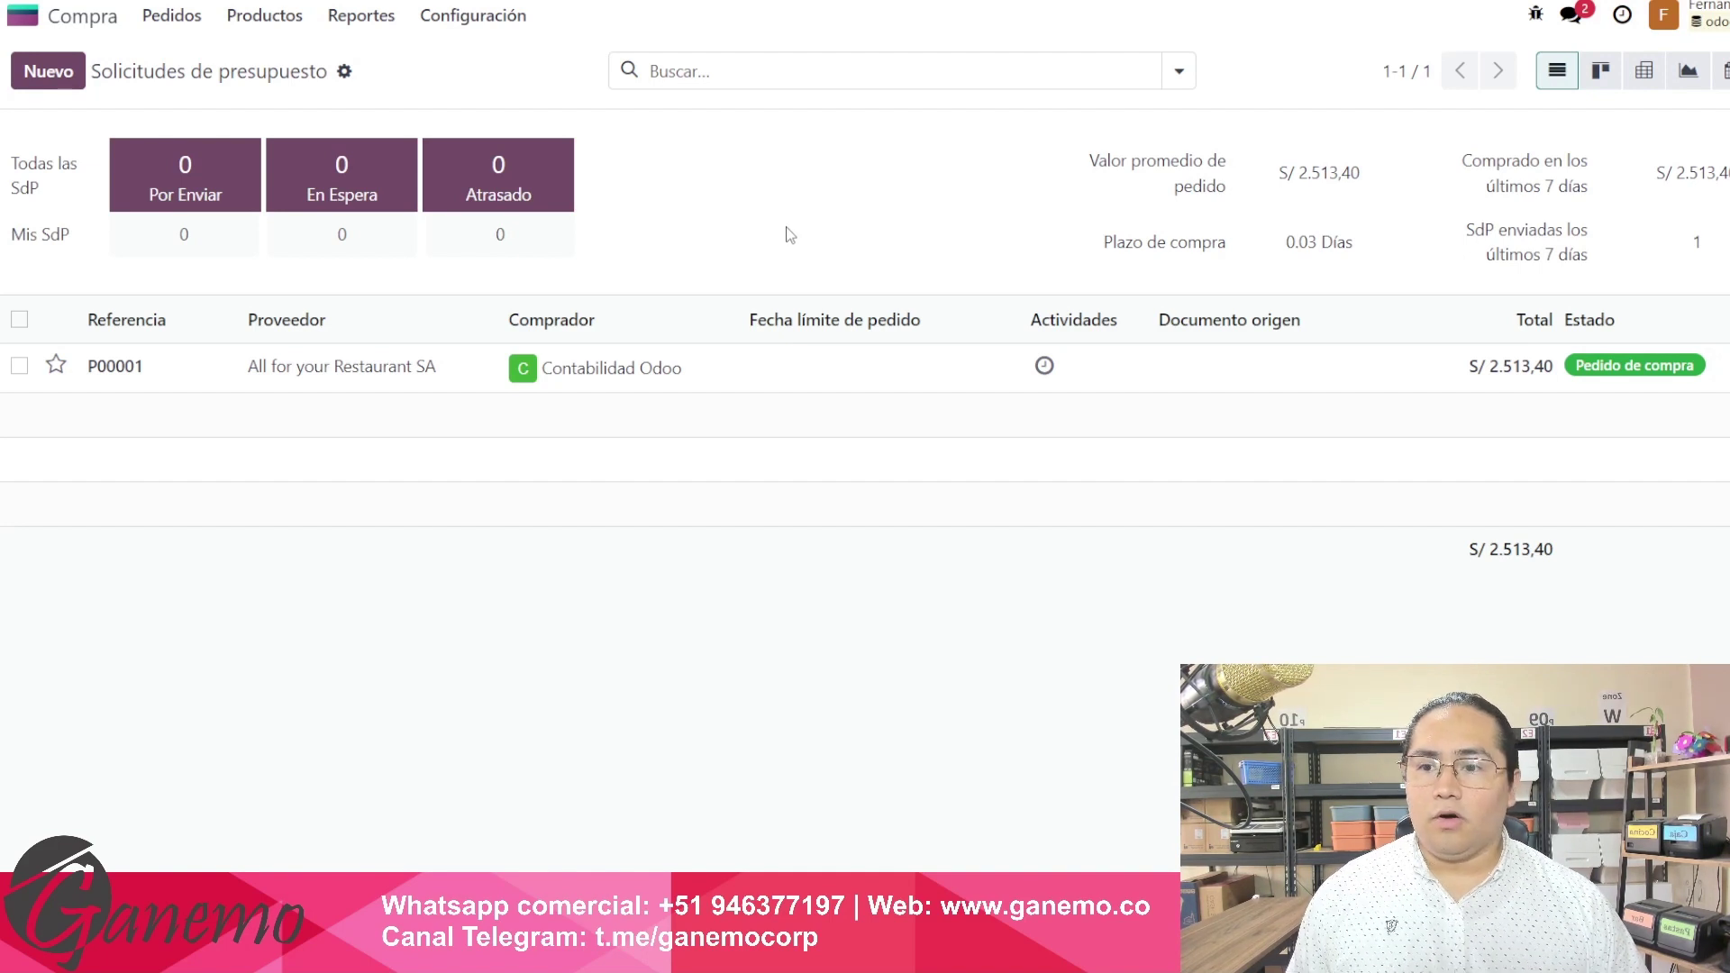
Reveal the shortcut hints for the available commands on the quotation request list.
{"action": "key", "text": "alt"}
{"action": "key", "text": "alt"}
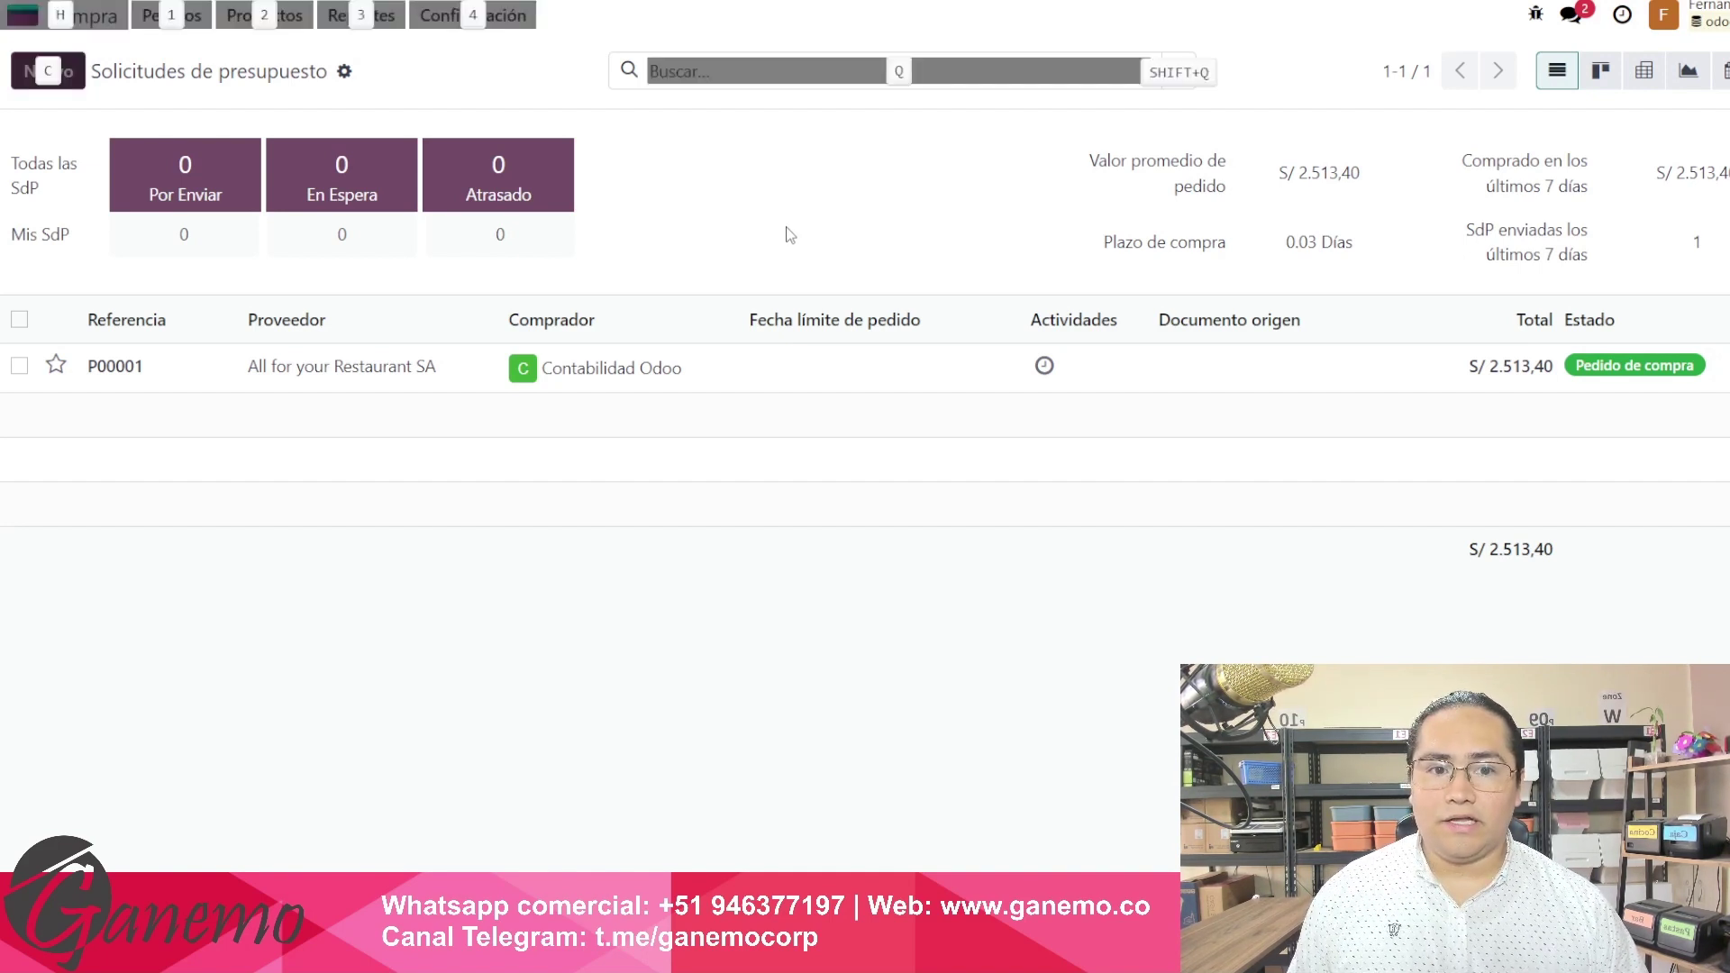
{"action": "key", "text": "alt"}
{"action": "key", "text": "alt"}
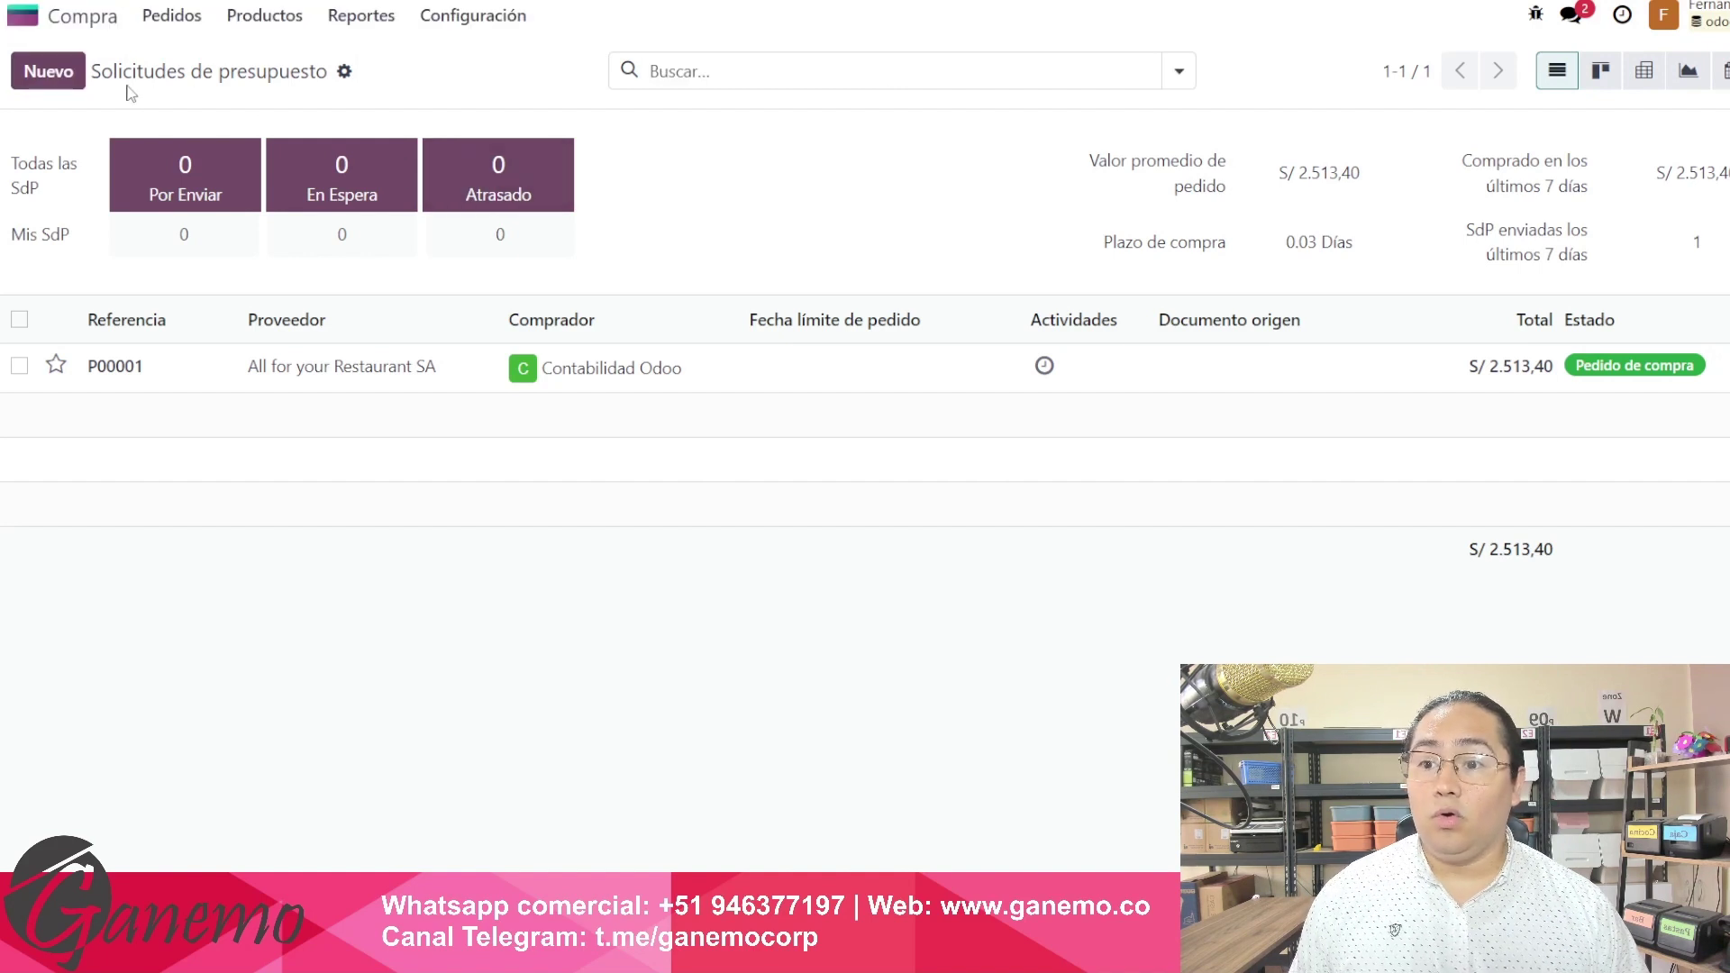
{"action": "key", "text": "alt"}
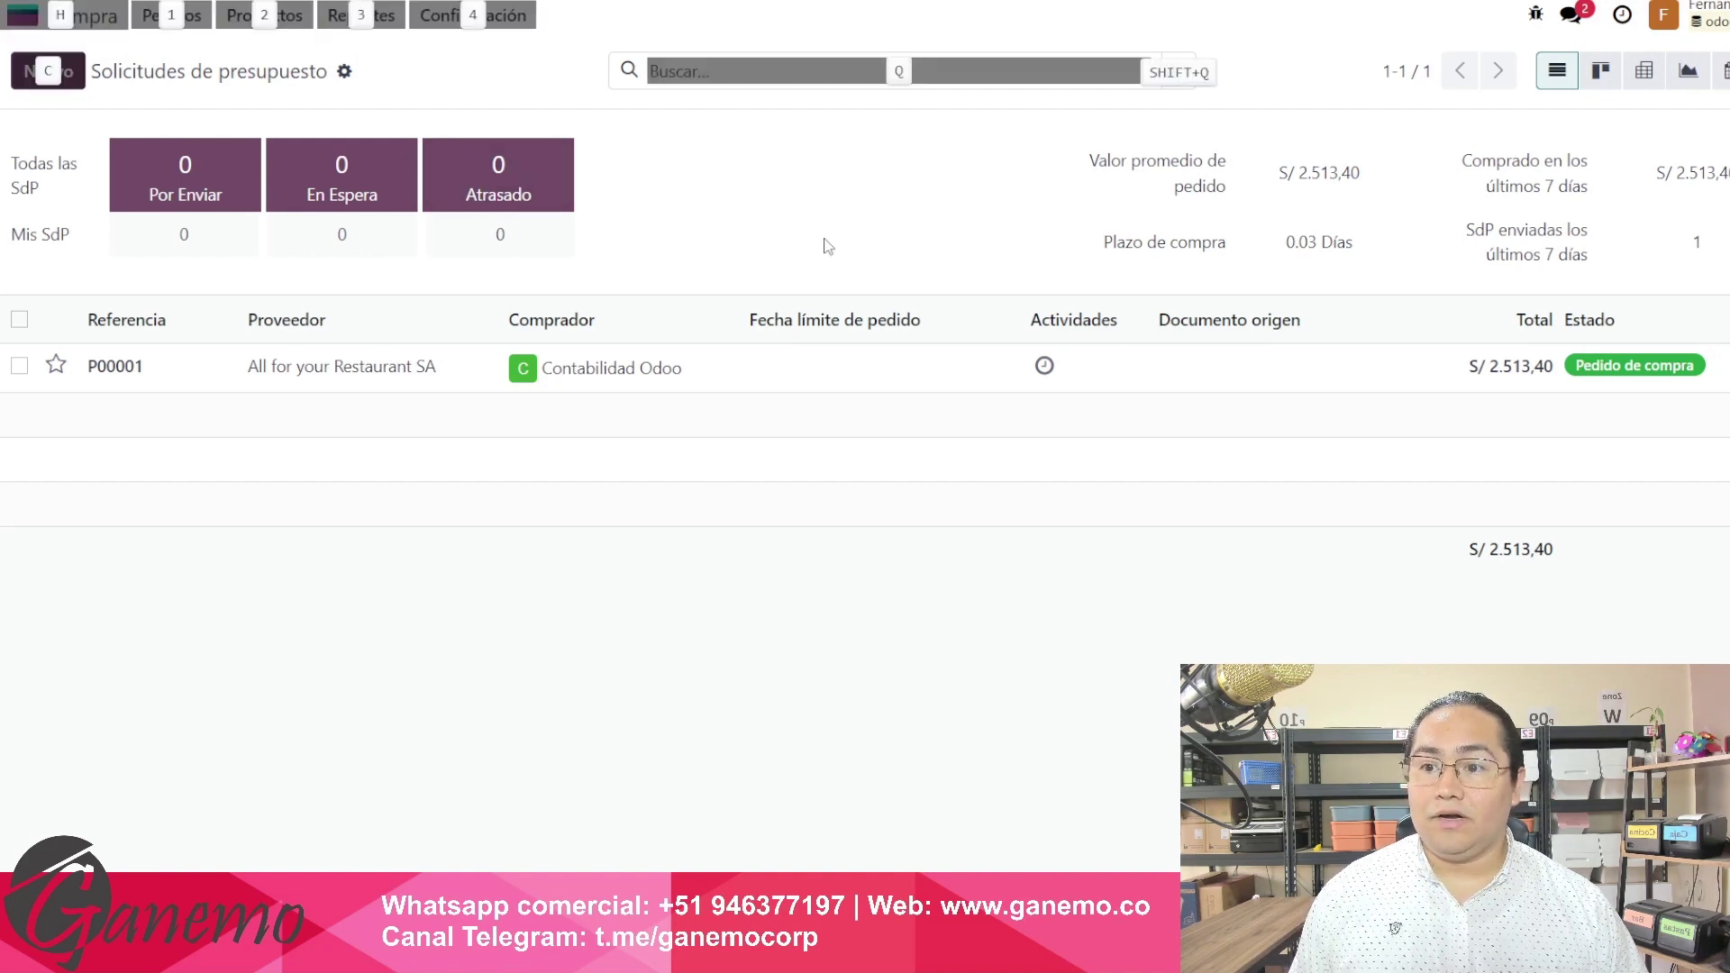
{"action": "key", "text": "alt"}
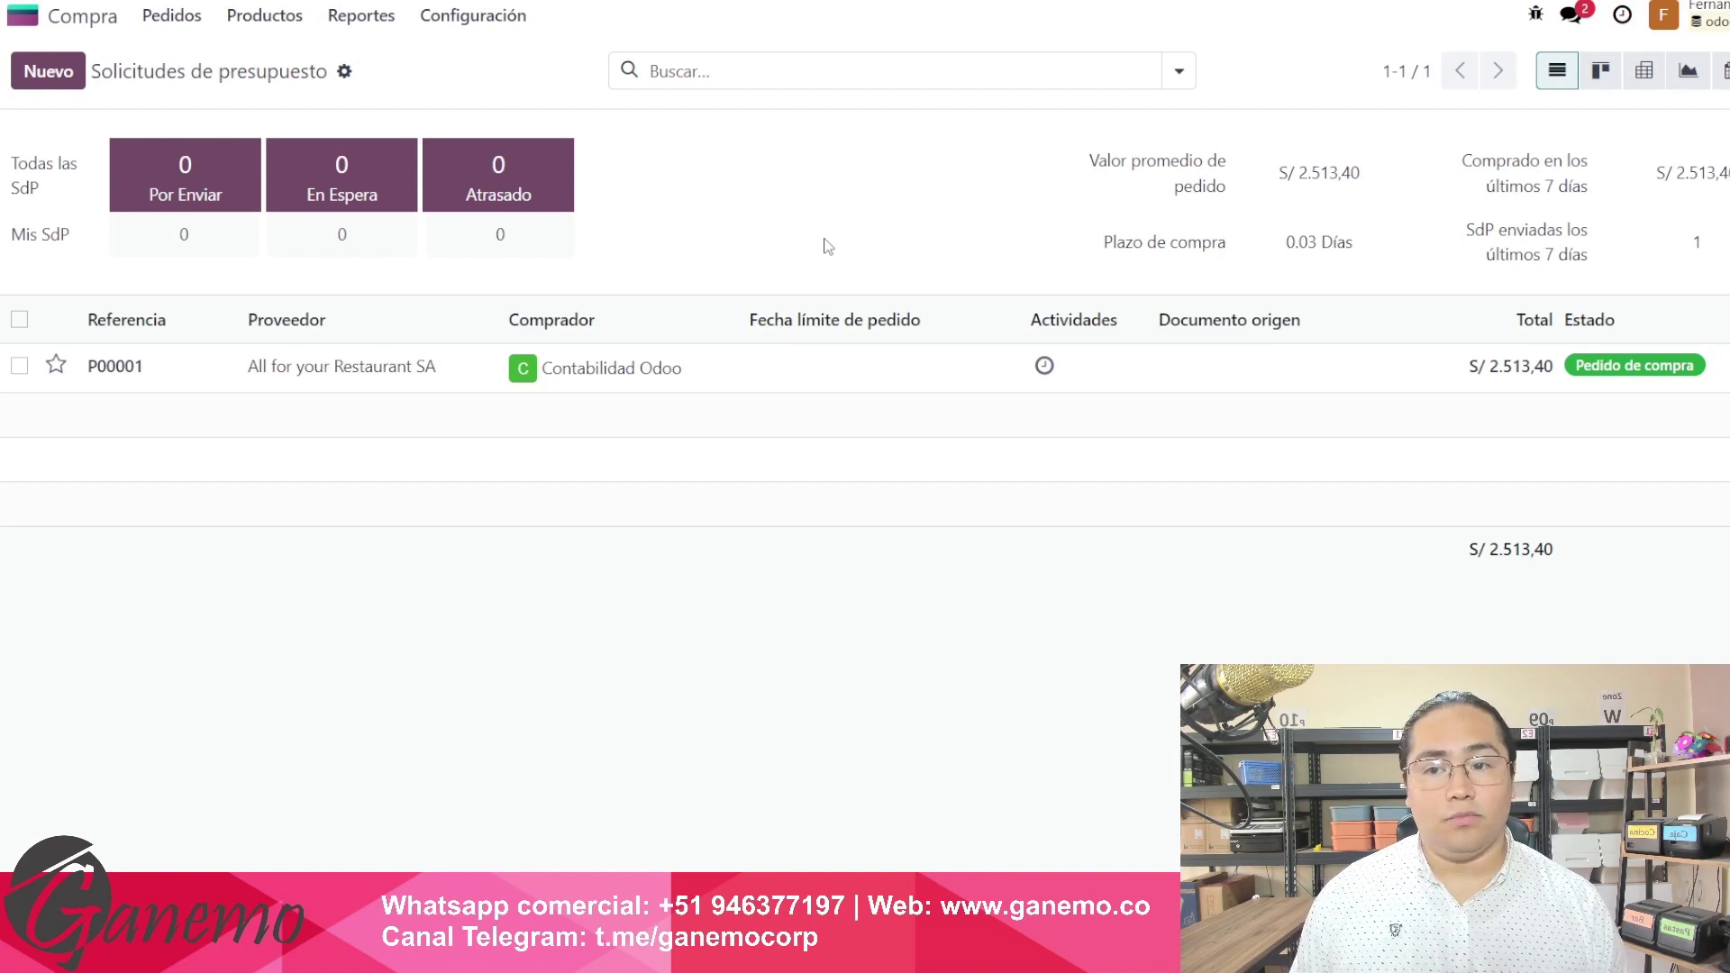
Create a new quotation request with All for your Restaurant SA as the supplier, leaving the supplier reference blank.
{"action": "key", "text": "alt+c"}
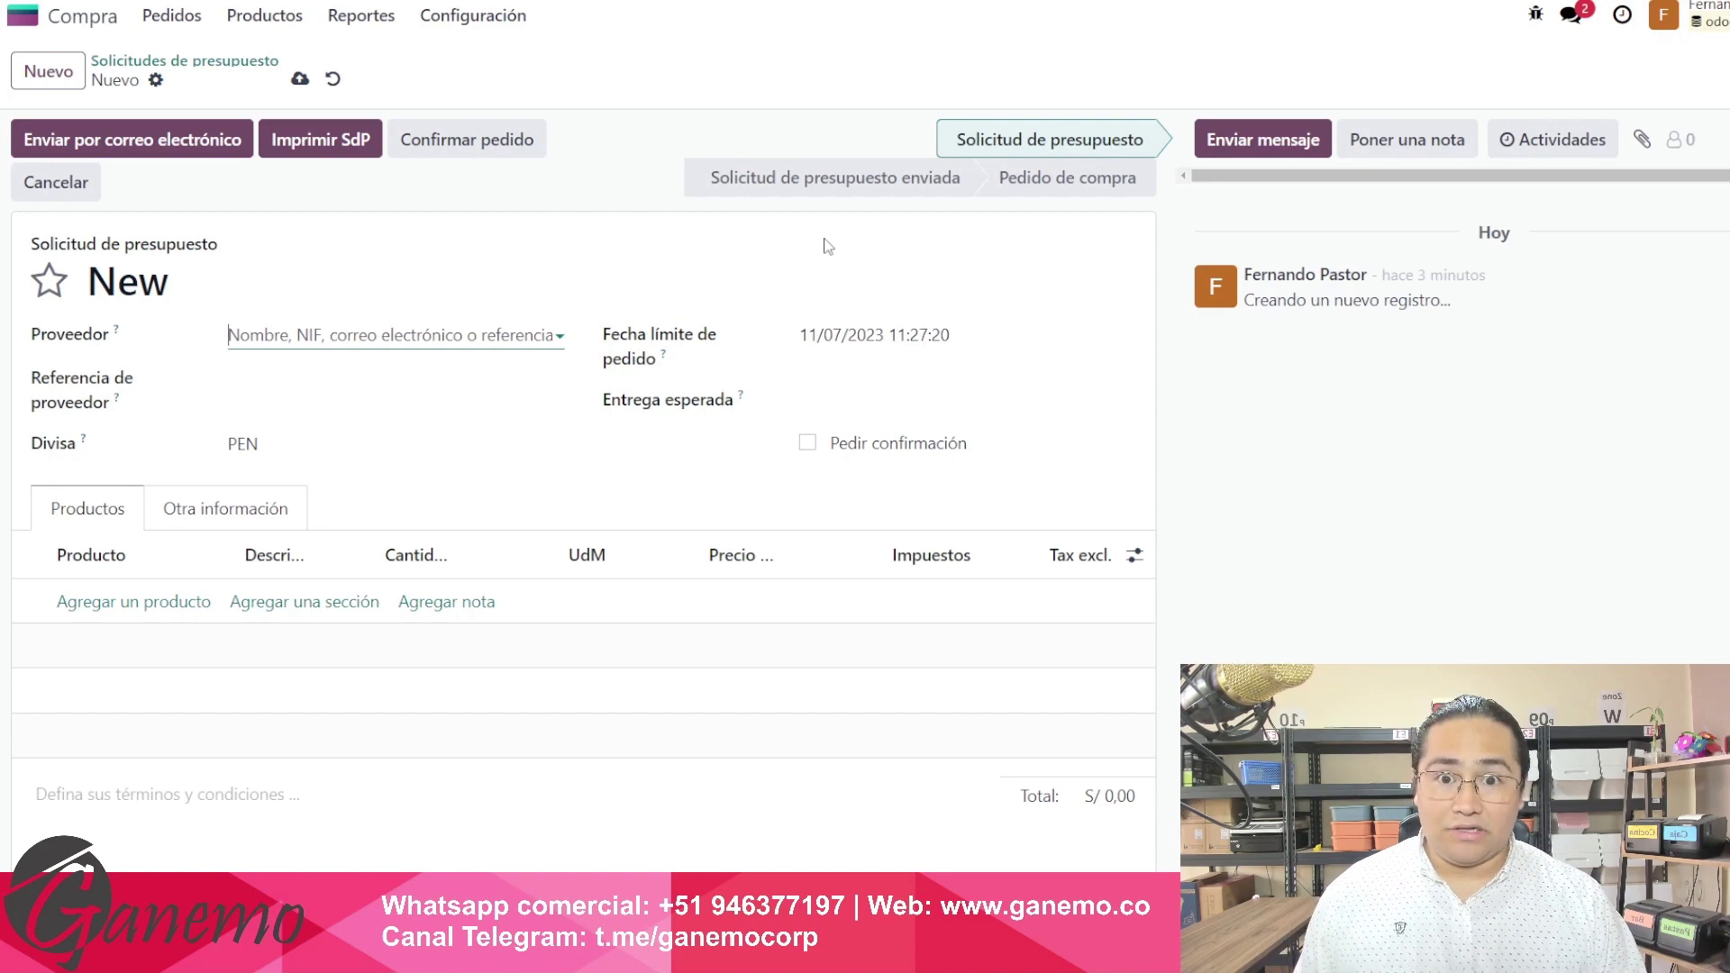
{"action": "type", "text": "all"}
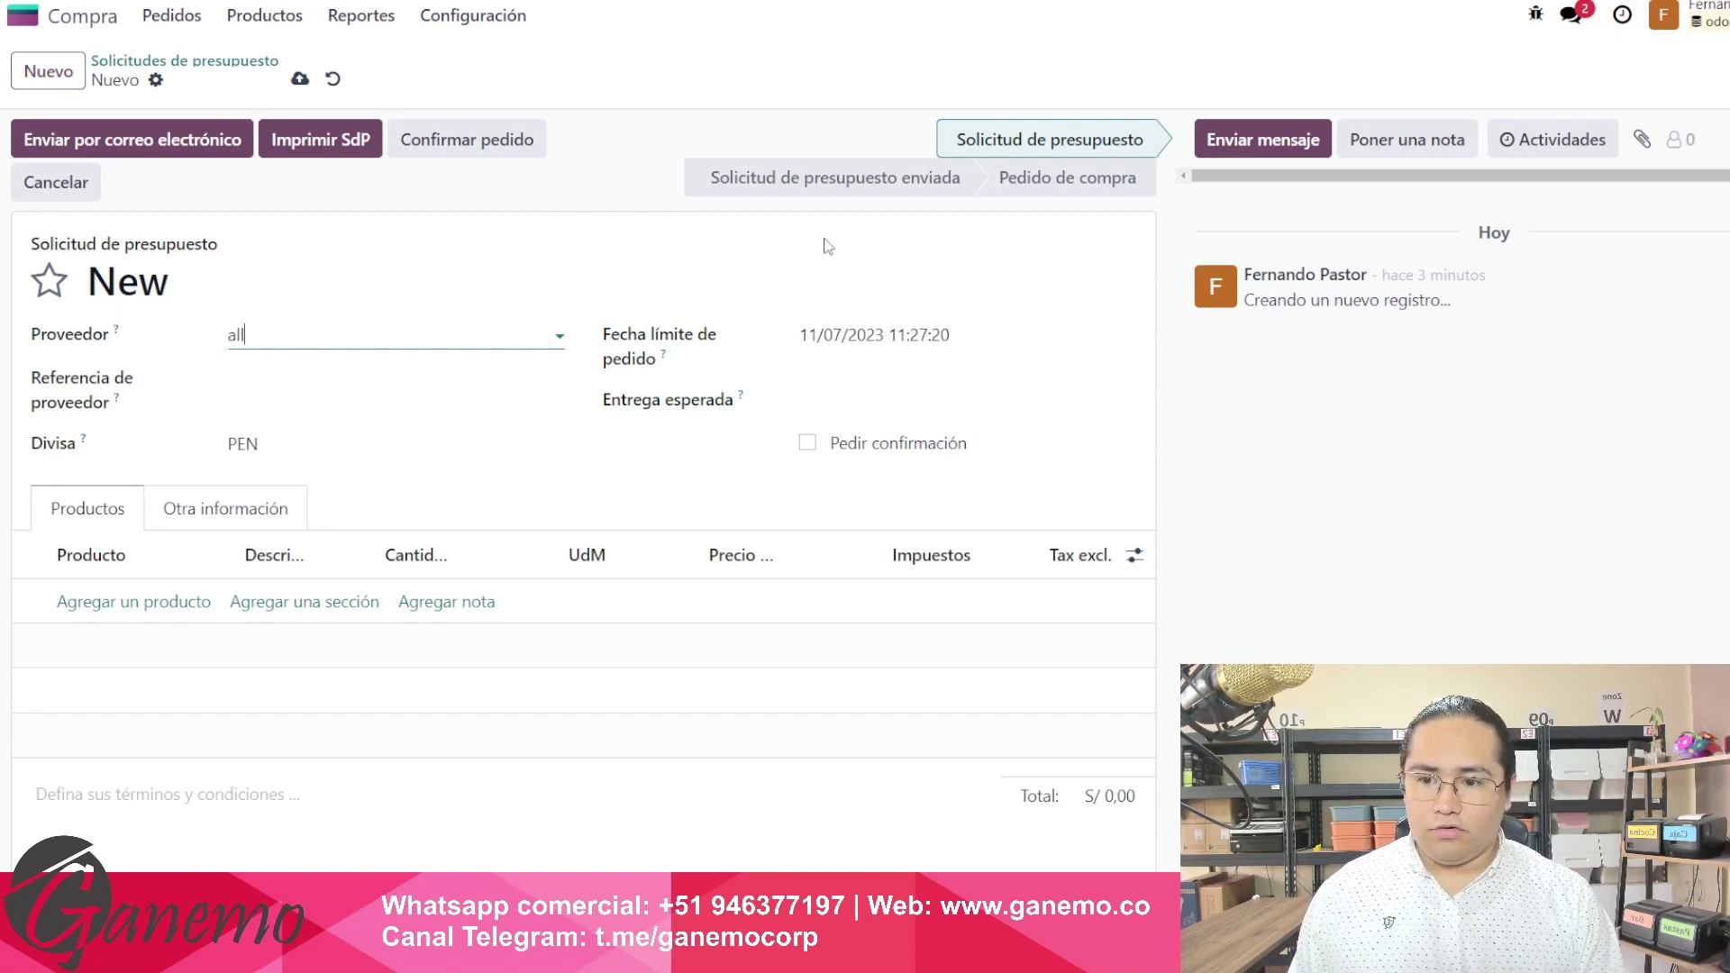
{"action": "key", "text": "Tab"}
{"action": "key", "text": "Tab"}
{"action": "key", "text": "Tab"}
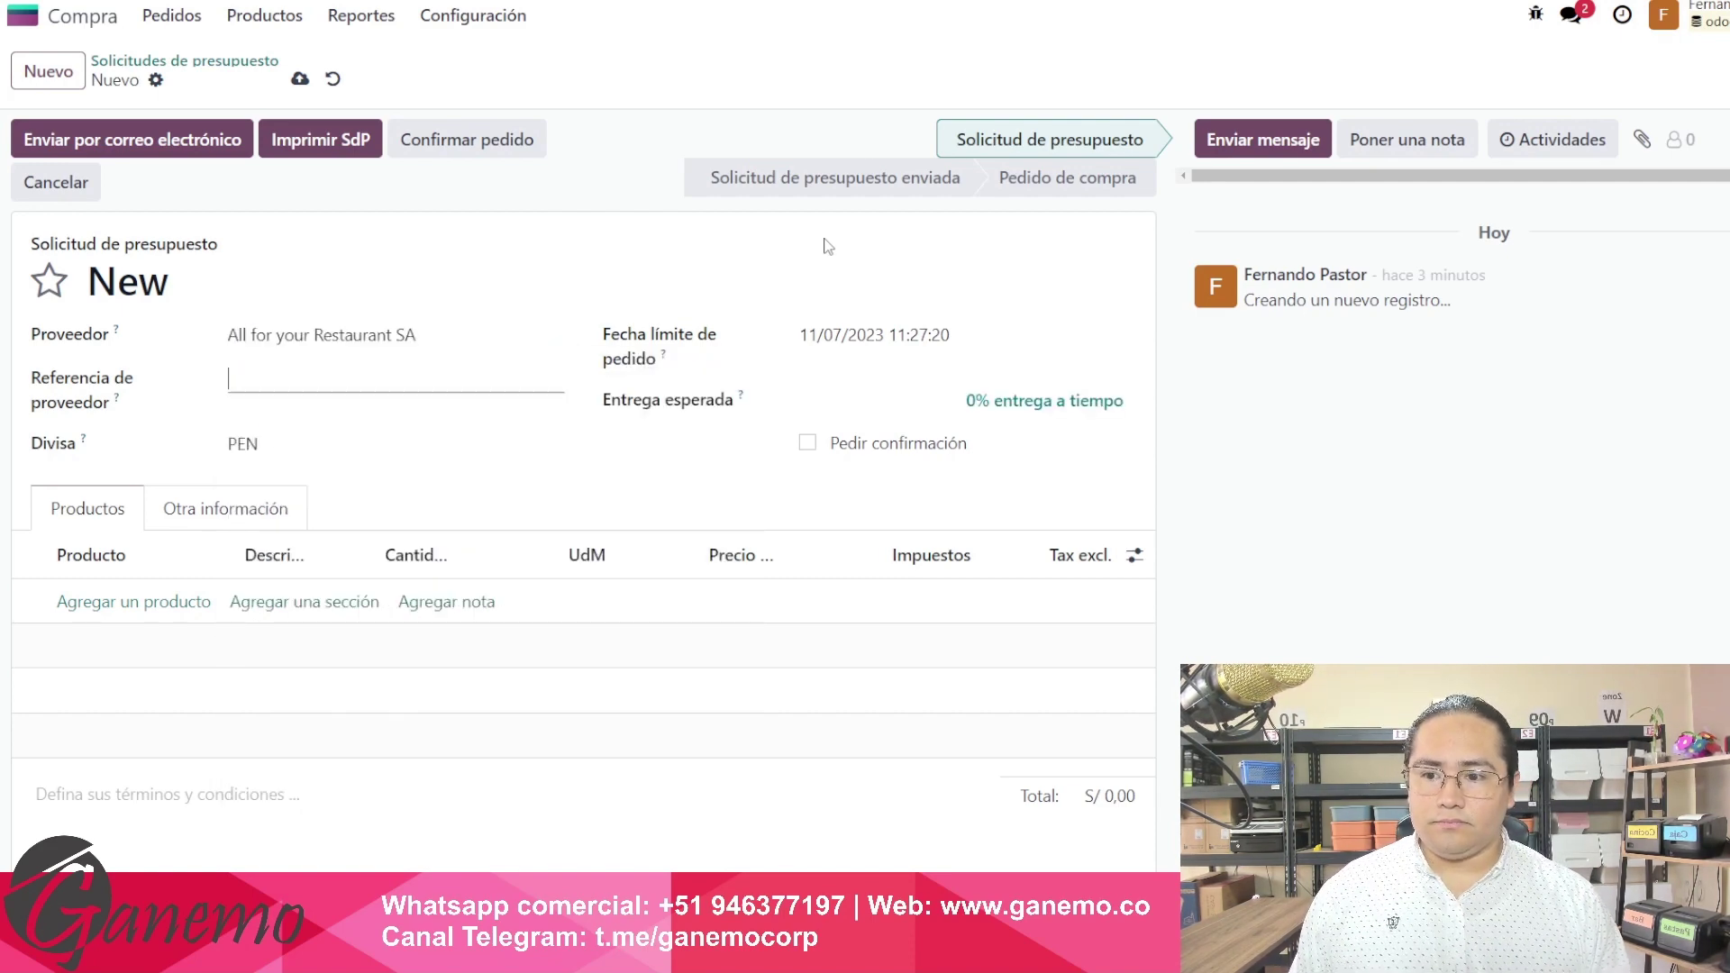
{"action": "key", "text": "Tab"}
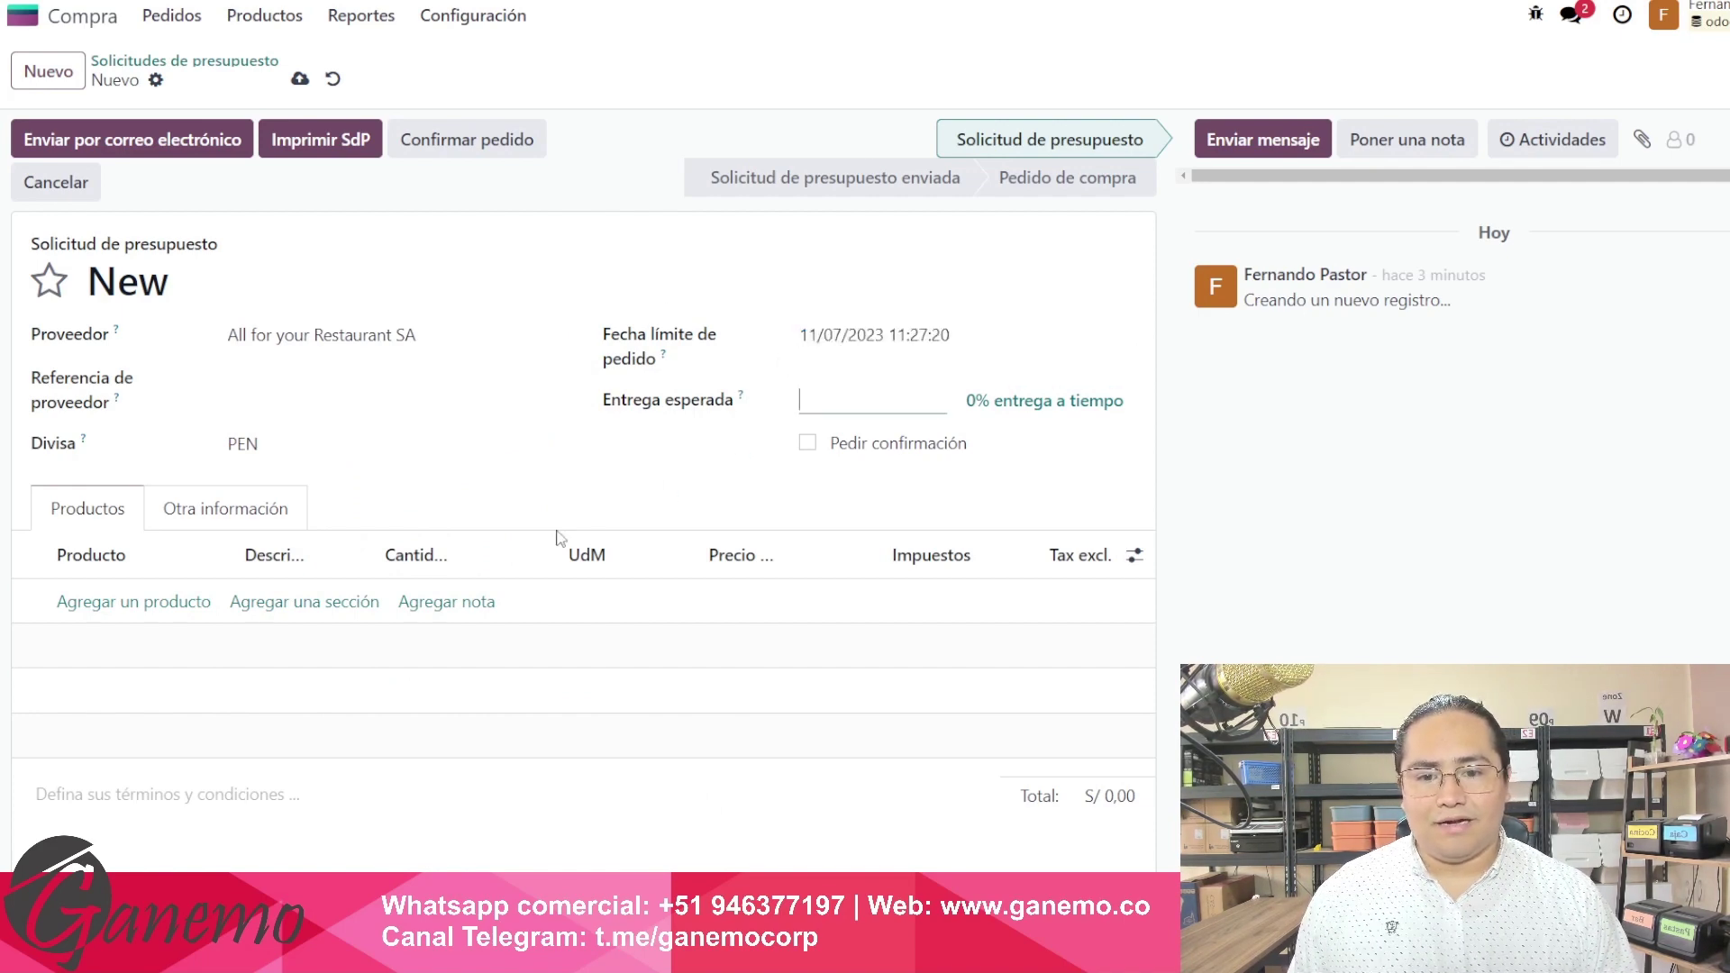
Add a product line for [BEB01] Fanta de Naranja 500mL with a quantity of 10.
{"action": "left_click", "coordinate": [170, 614]}
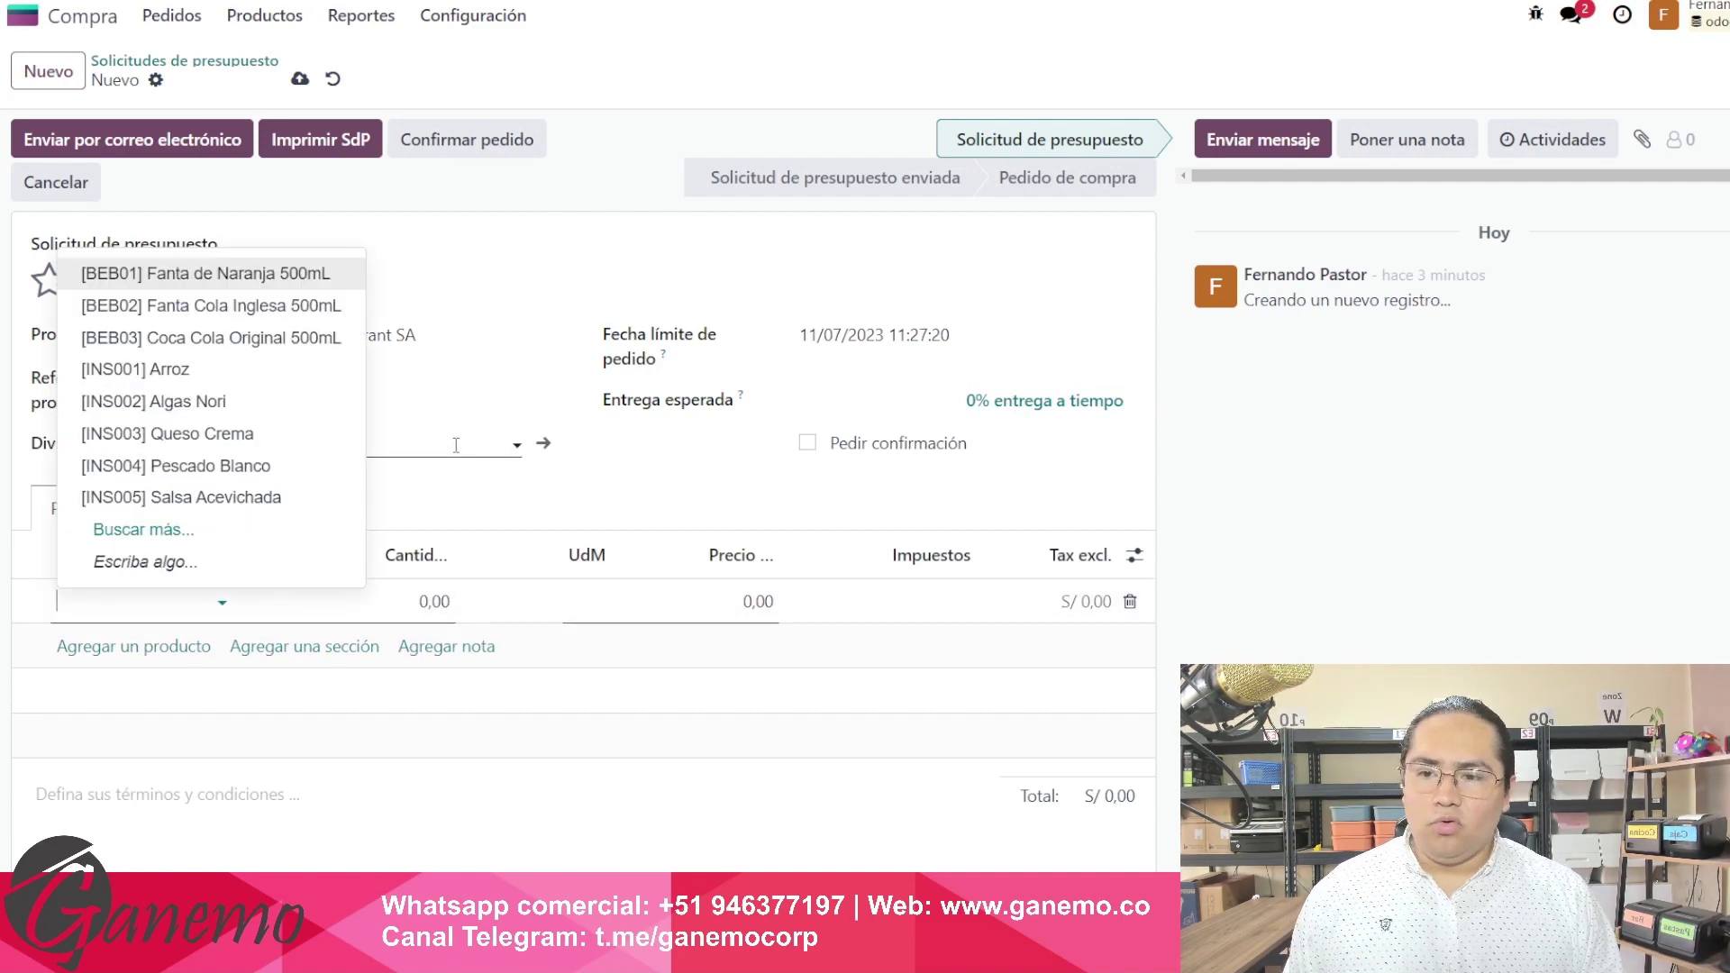
{"action": "key", "text": "Return"}
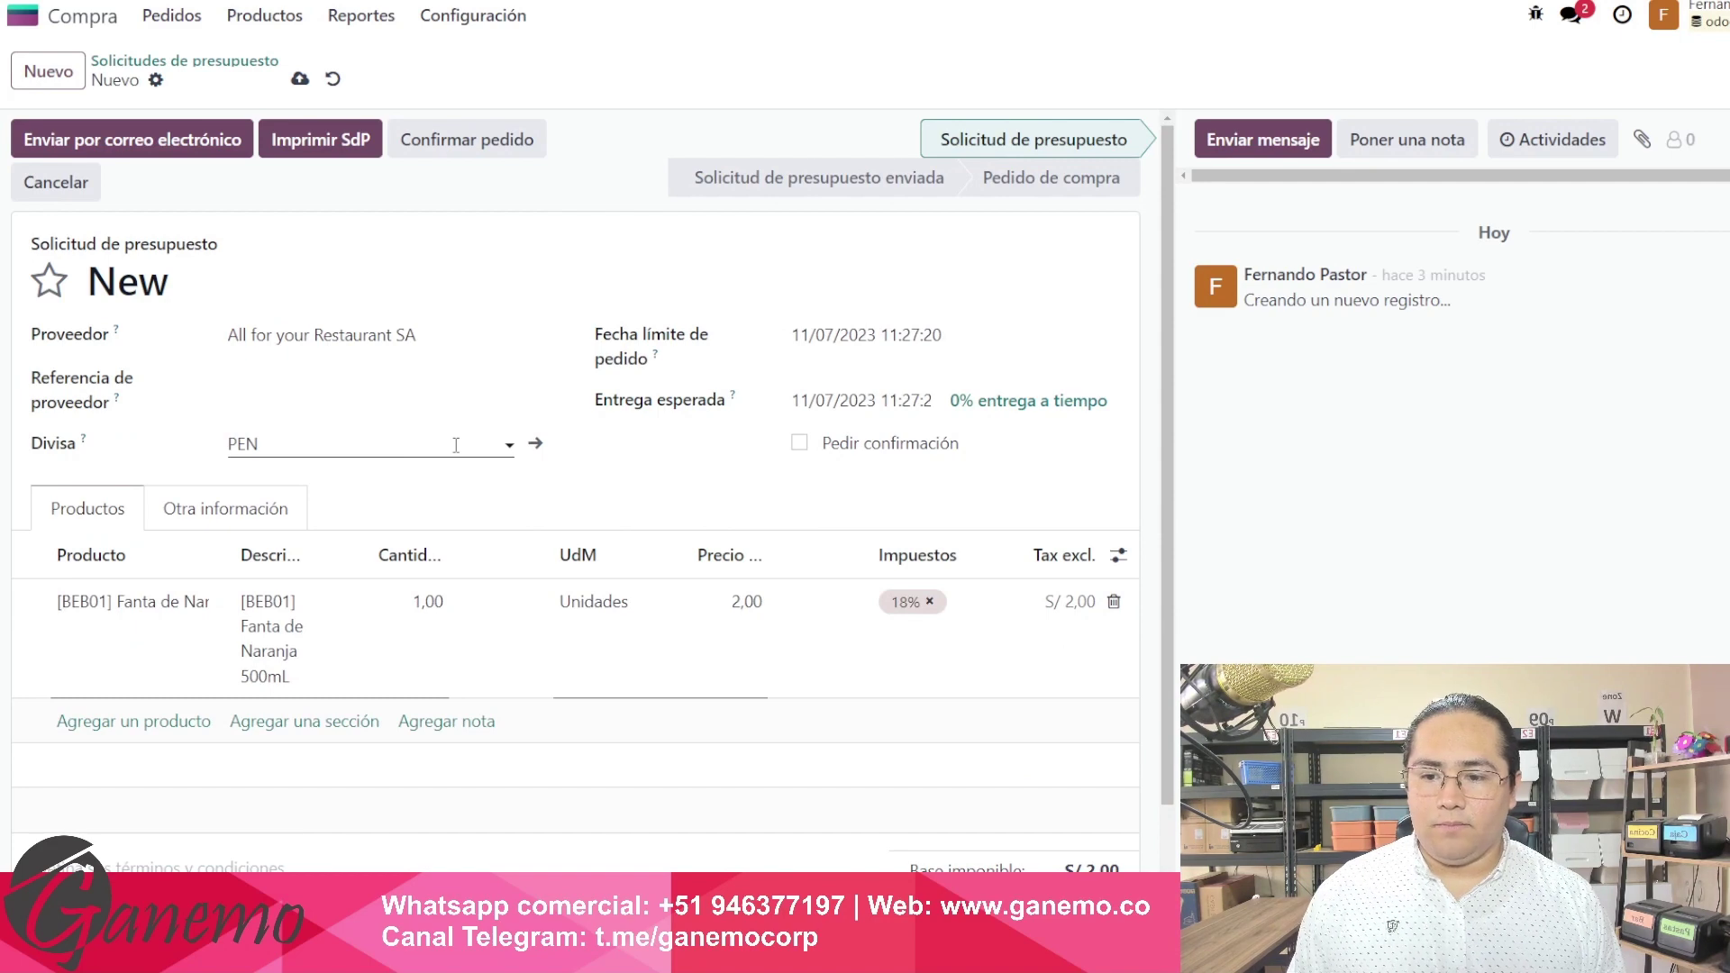
{"action": "key", "text": "Tab"}
{"action": "type", "text": "10"}
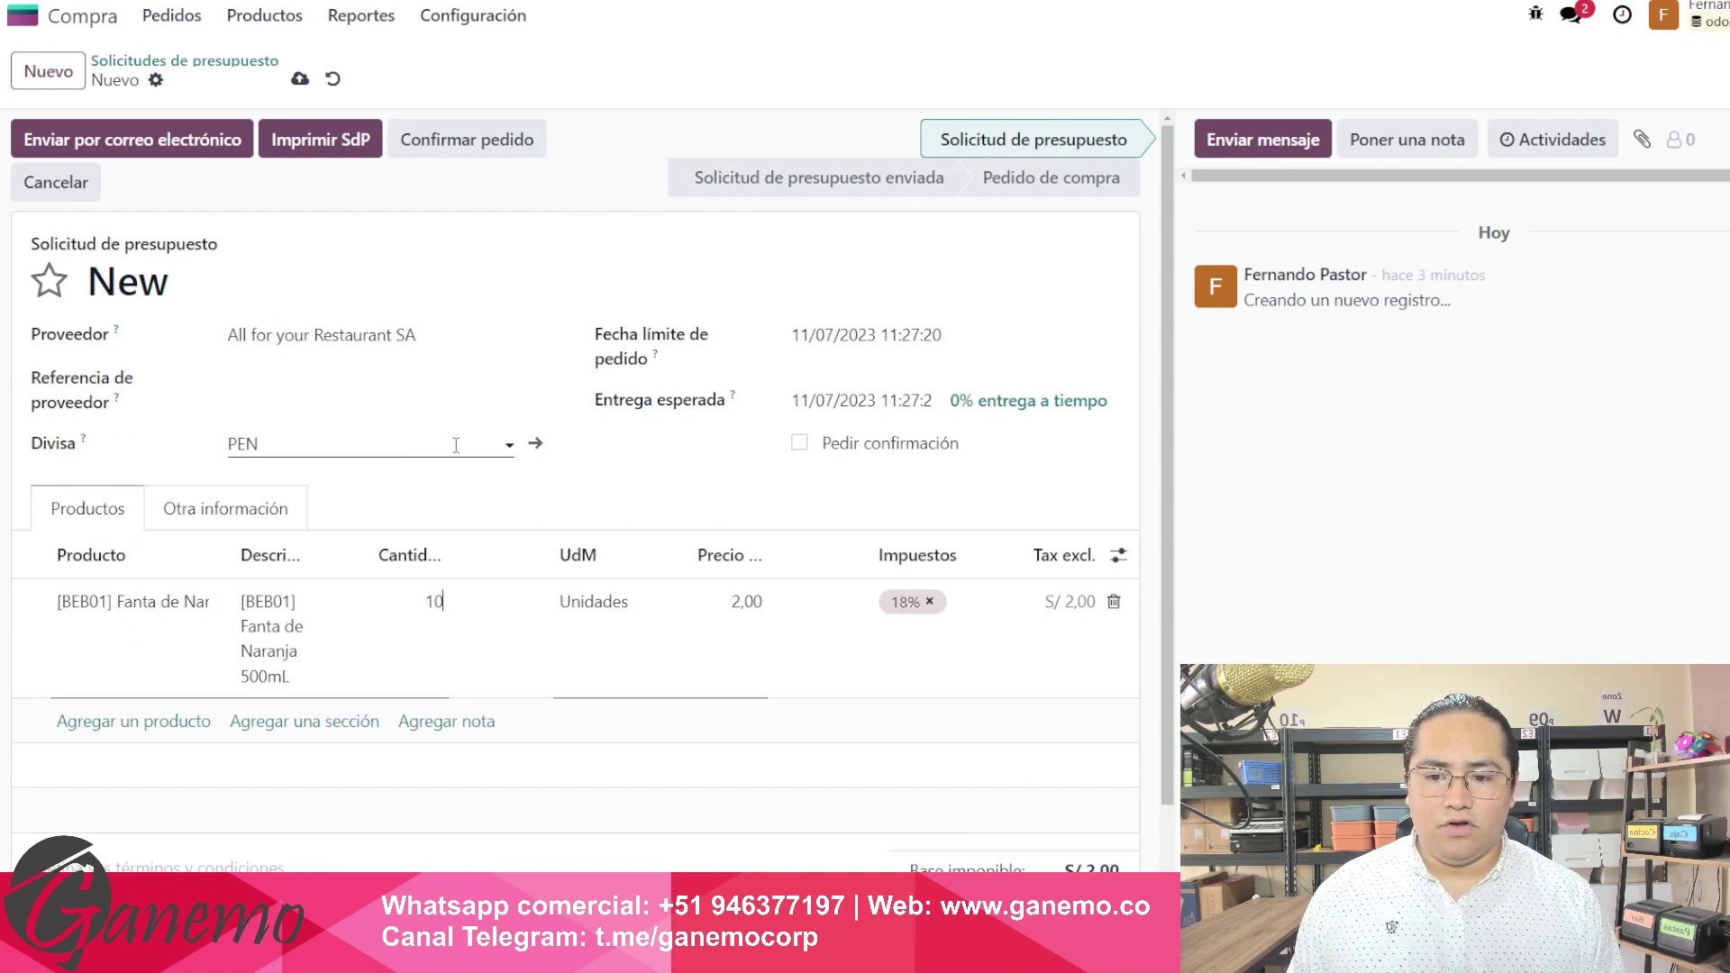
{"action": "key", "text": "Tab"}
{"action": "left_click", "coordinate": [456, 445]}
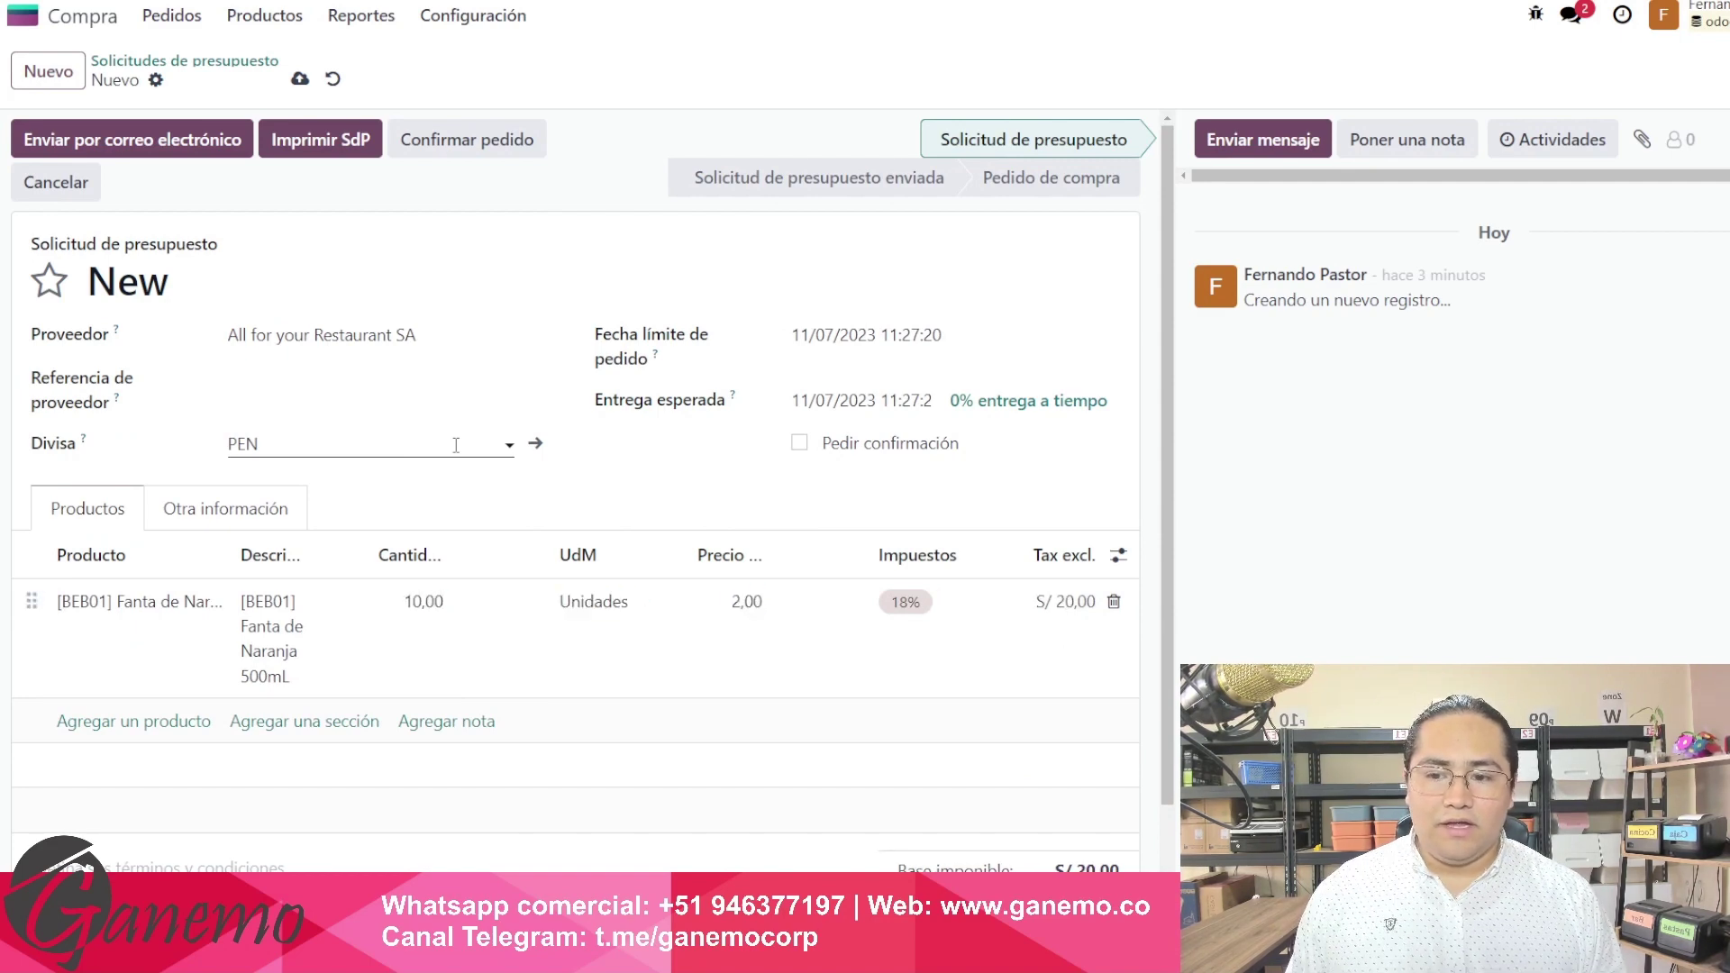
Add a second product line for [BEB02] Fanta Cola Inglesa 500mL with a quantity of 10.
{"action": "key", "text": "Tab"}
{"action": "key", "text": "Tab"}
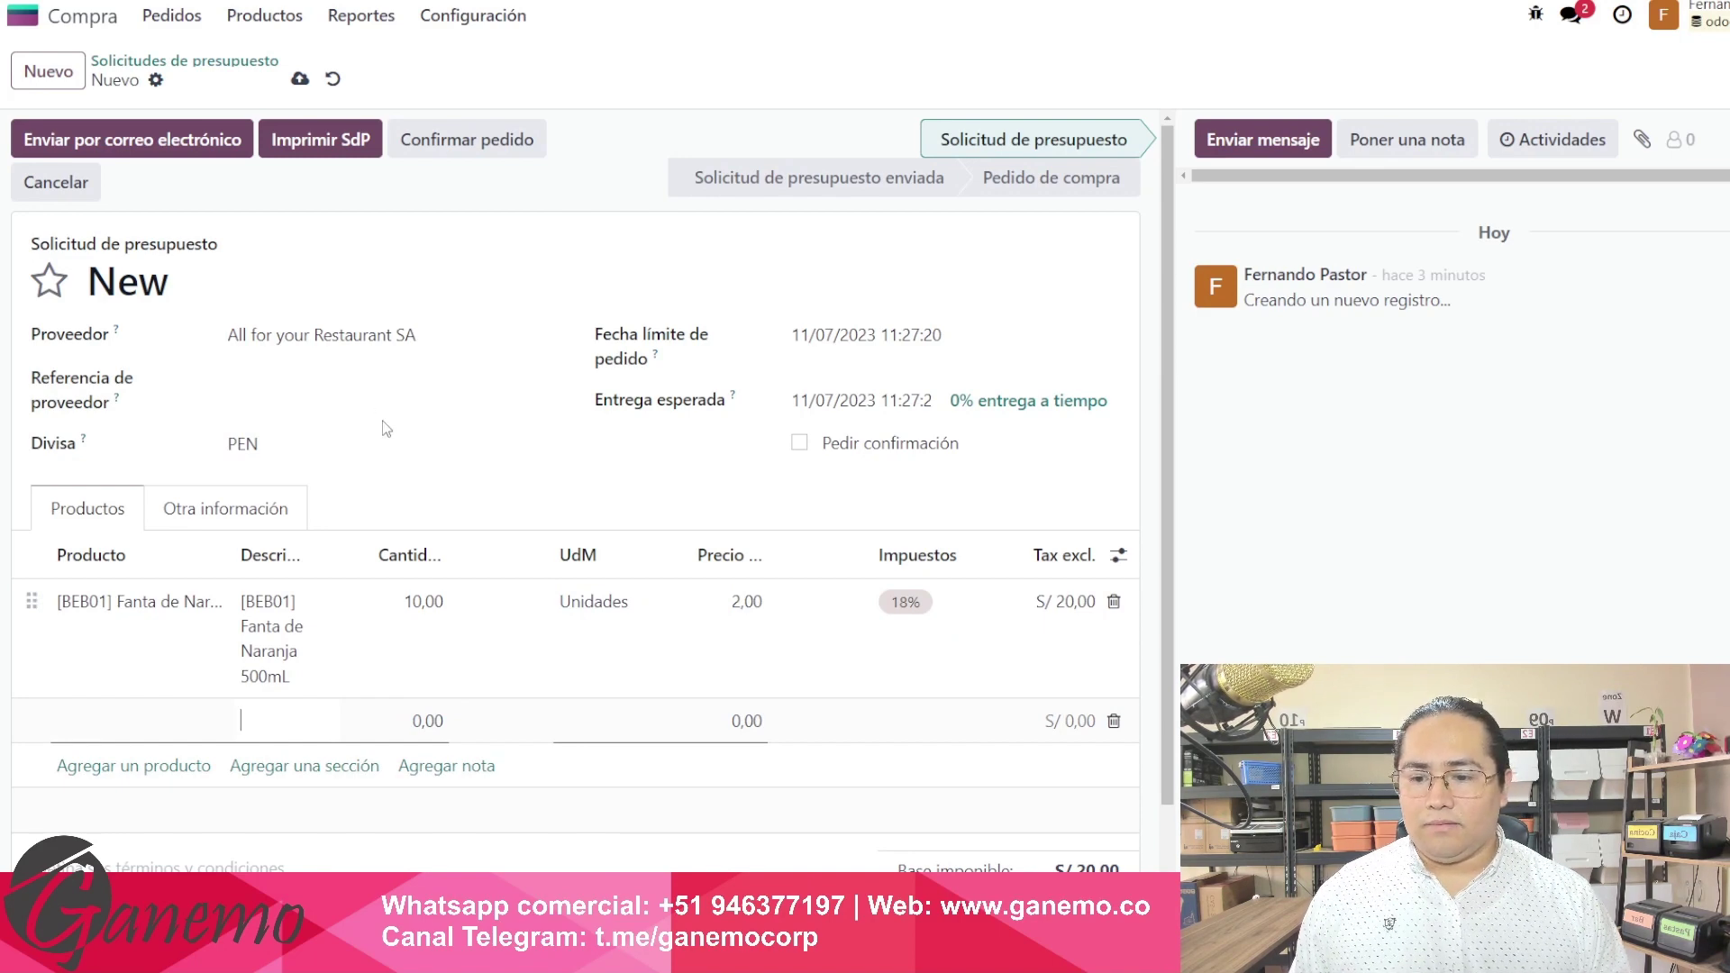
{"action": "left_click", "coordinate": [72, 719]}
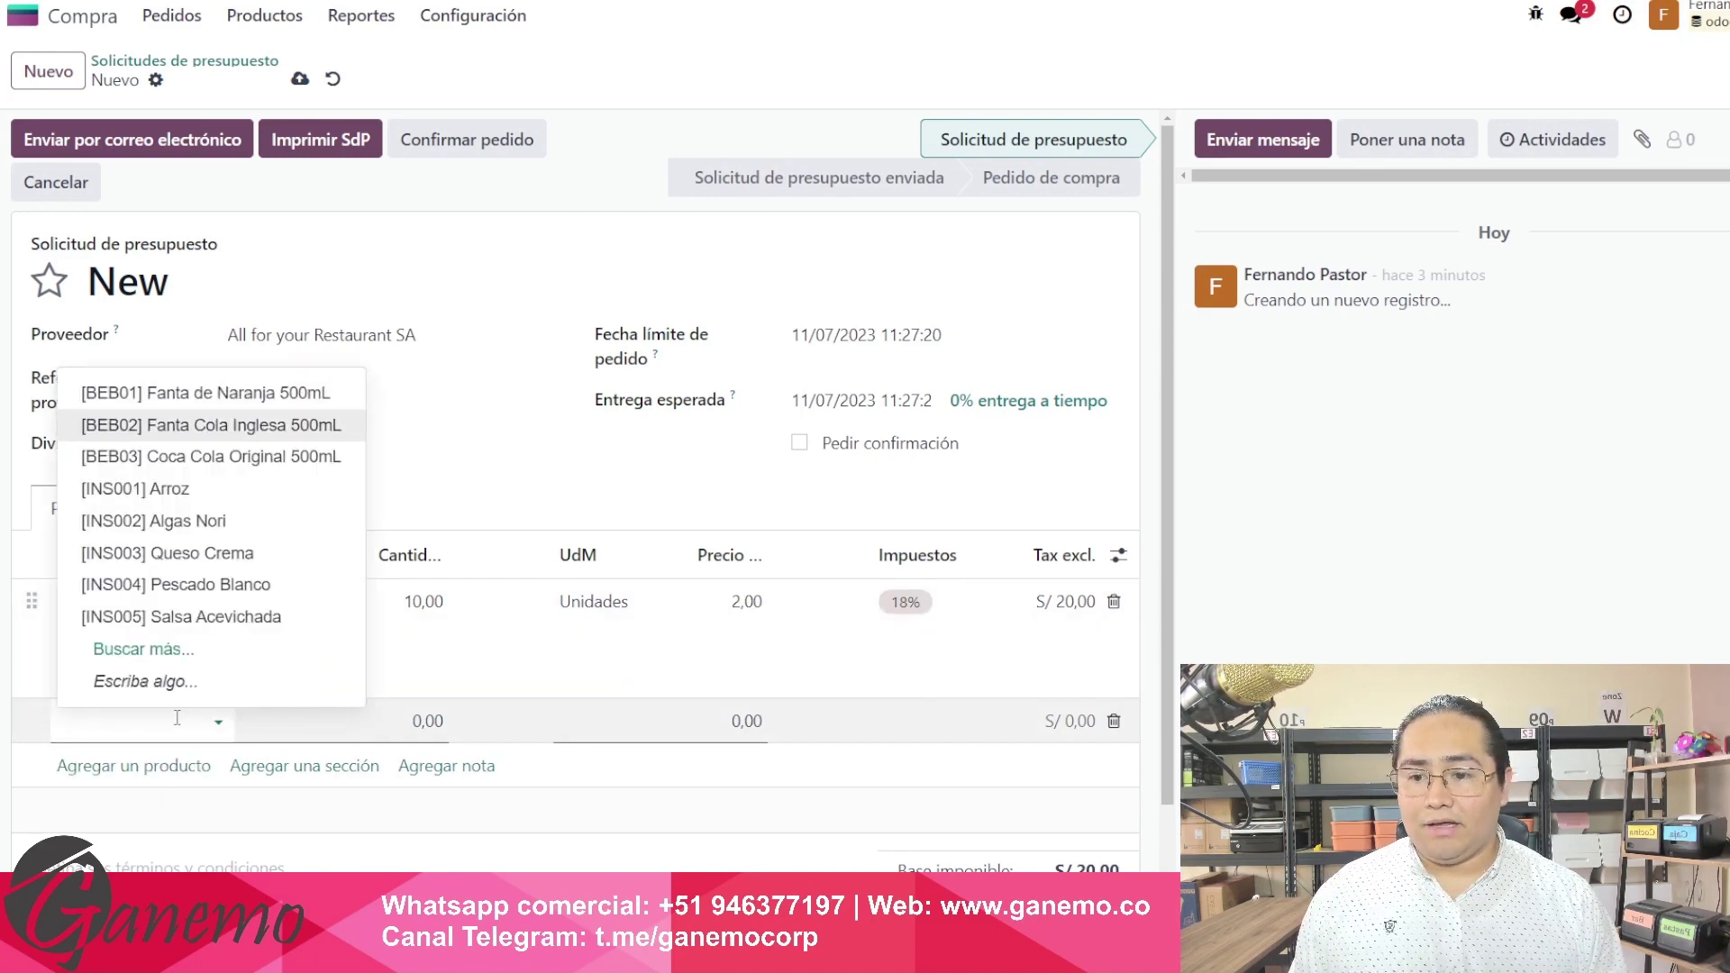
{"action": "key", "text": "Return"}
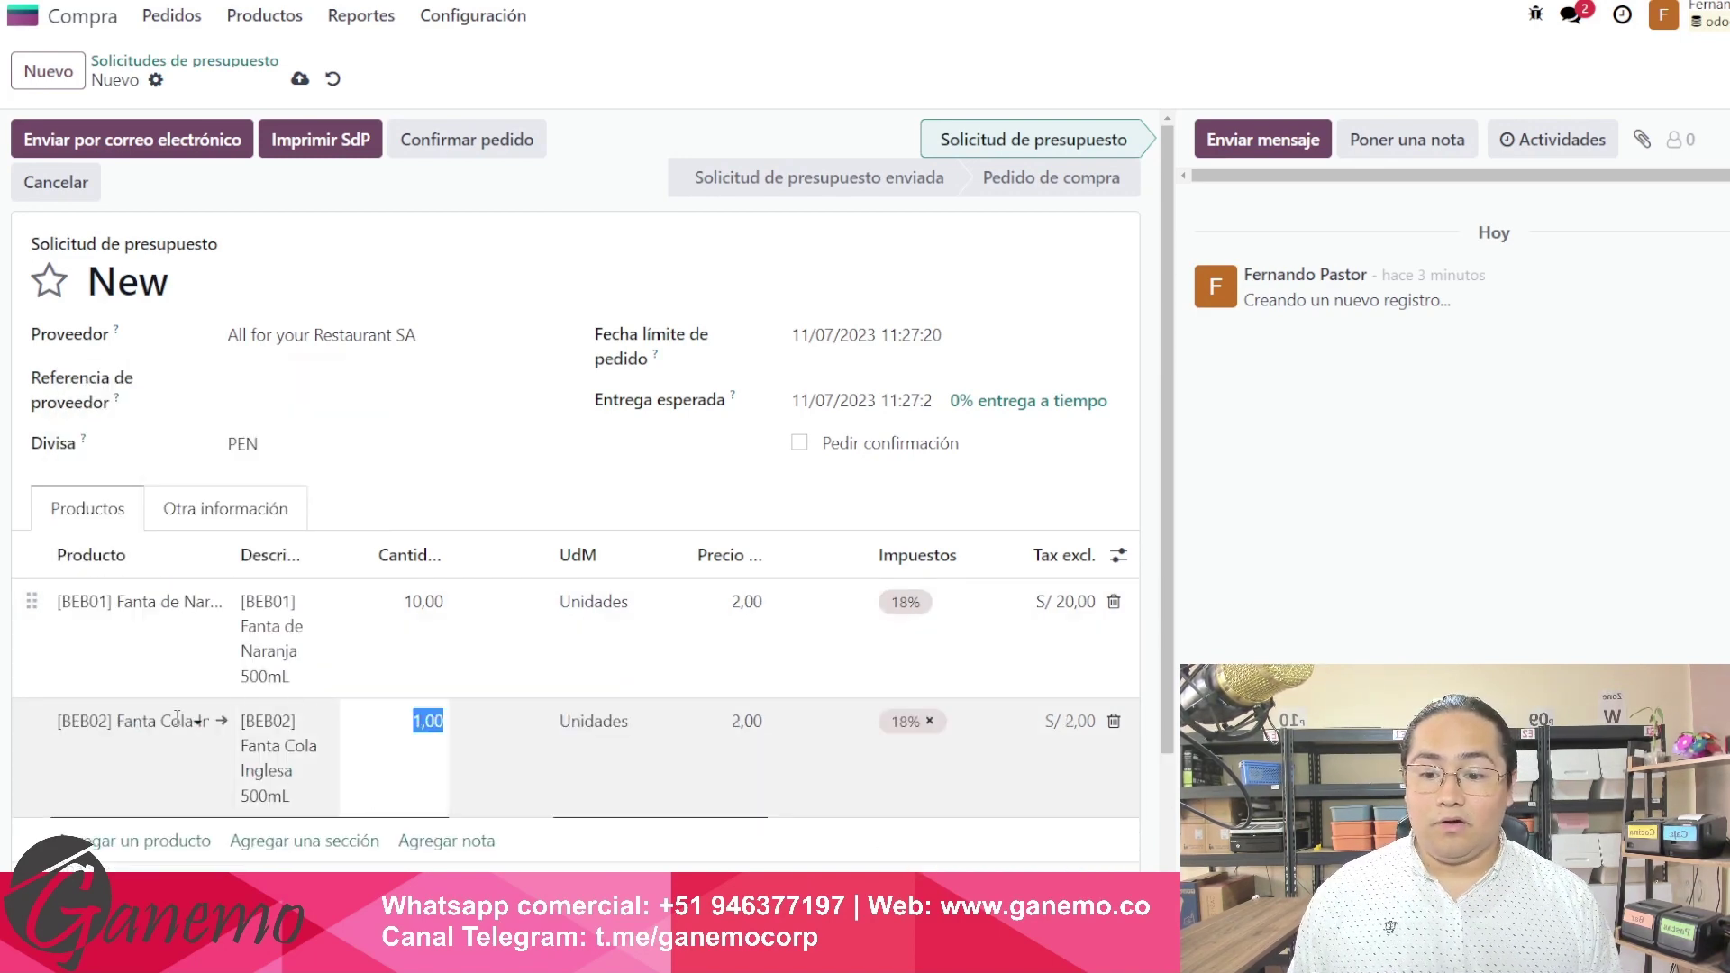
{"action": "type", "text": "10"}
{"action": "key", "text": "Tab"}
{"action": "key", "text": "Tab"}
{"action": "key", "text": "Tab"}
{"action": "key", "text": "Tab"}
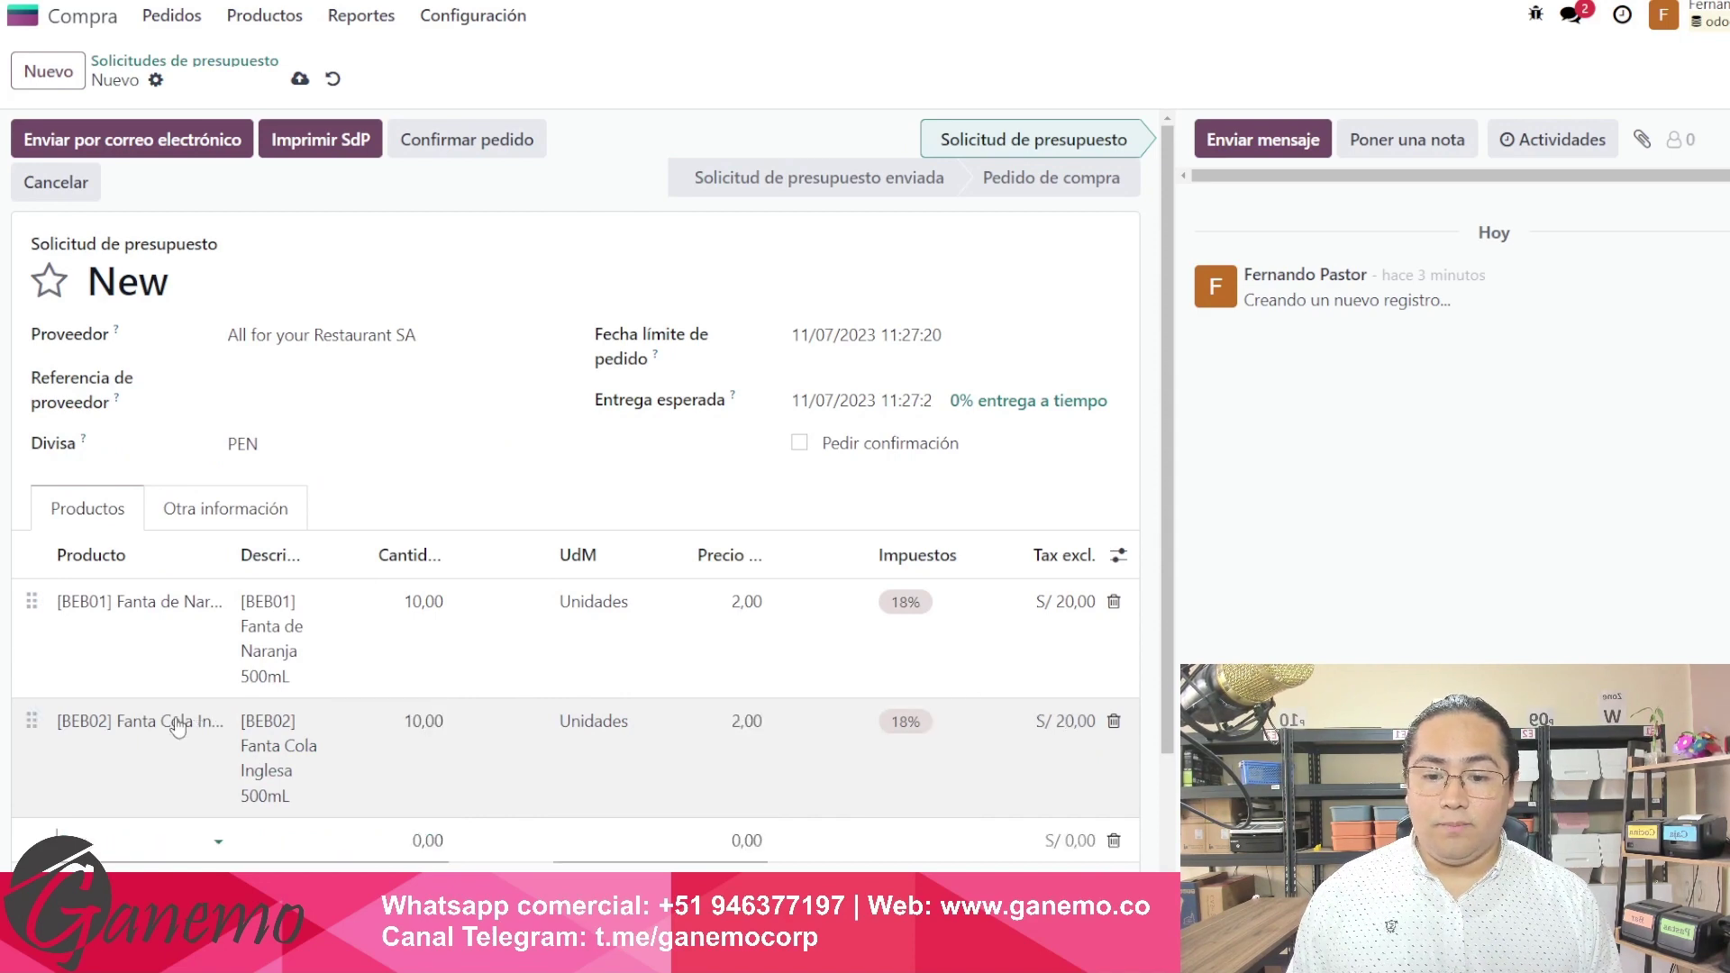
Add a third product line for [BEB03] Coca Cola Original 500mL with a quantity of 30.
{"action": "key", "text": "Up"}
{"action": "key", "text": "Up"}
{"action": "key", "text": "Up"}
{"action": "key", "text": "Up"}
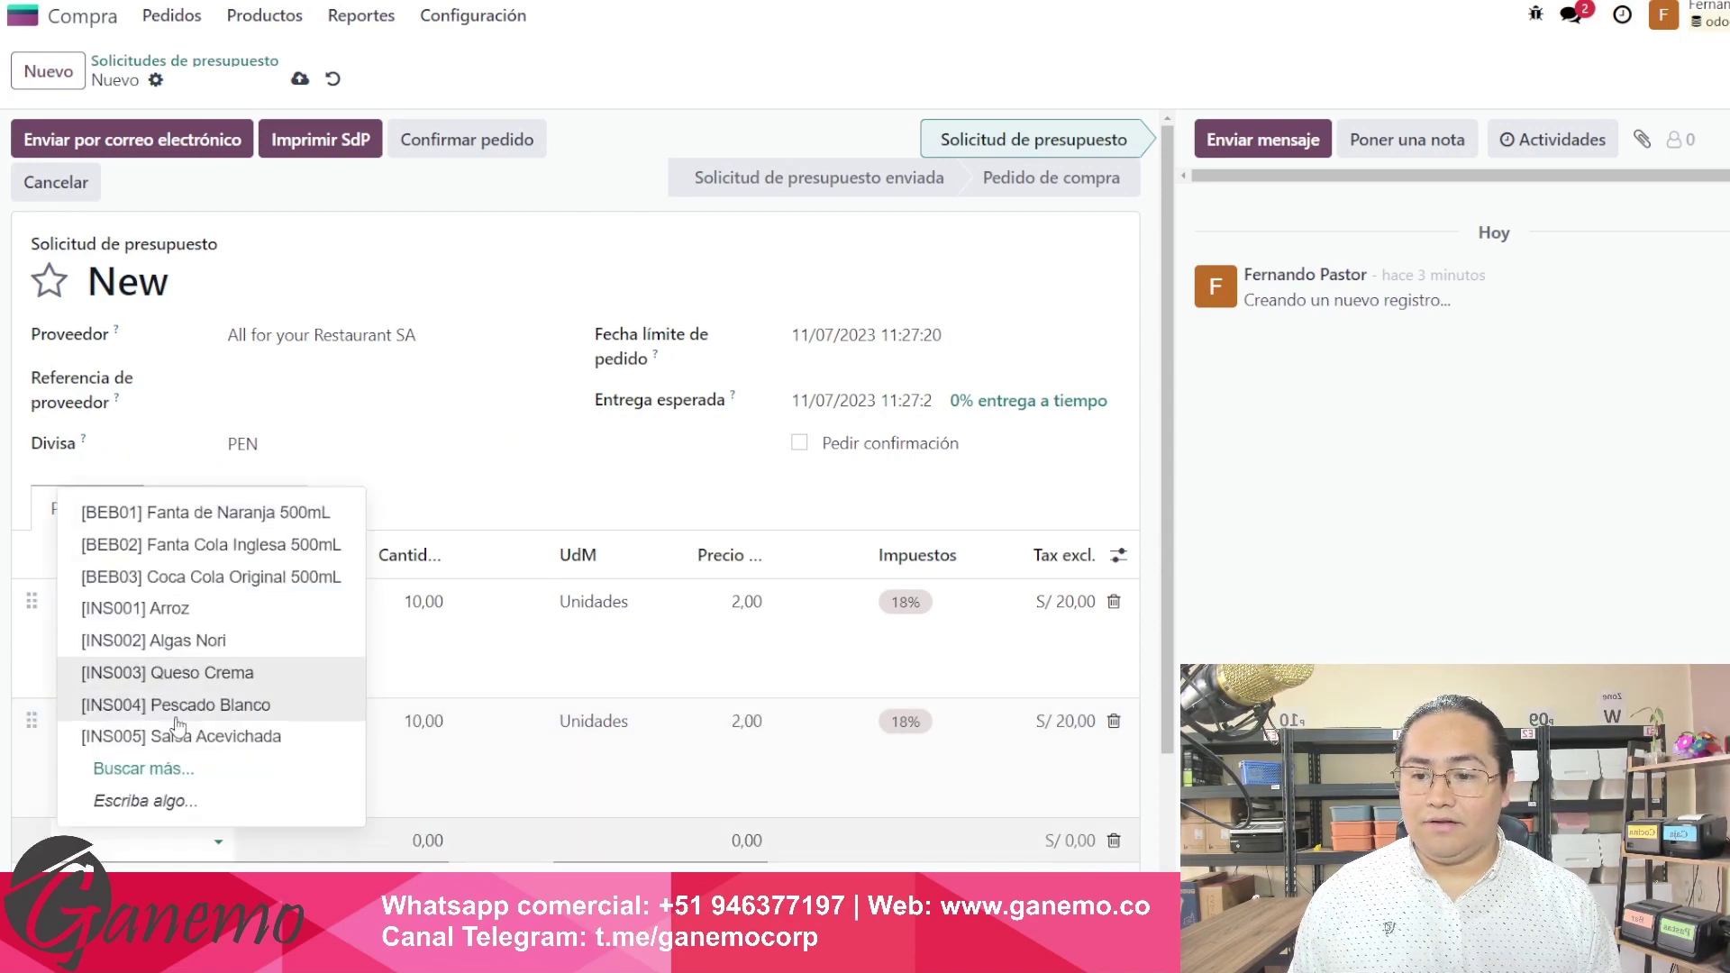
{"action": "key", "text": "Return"}
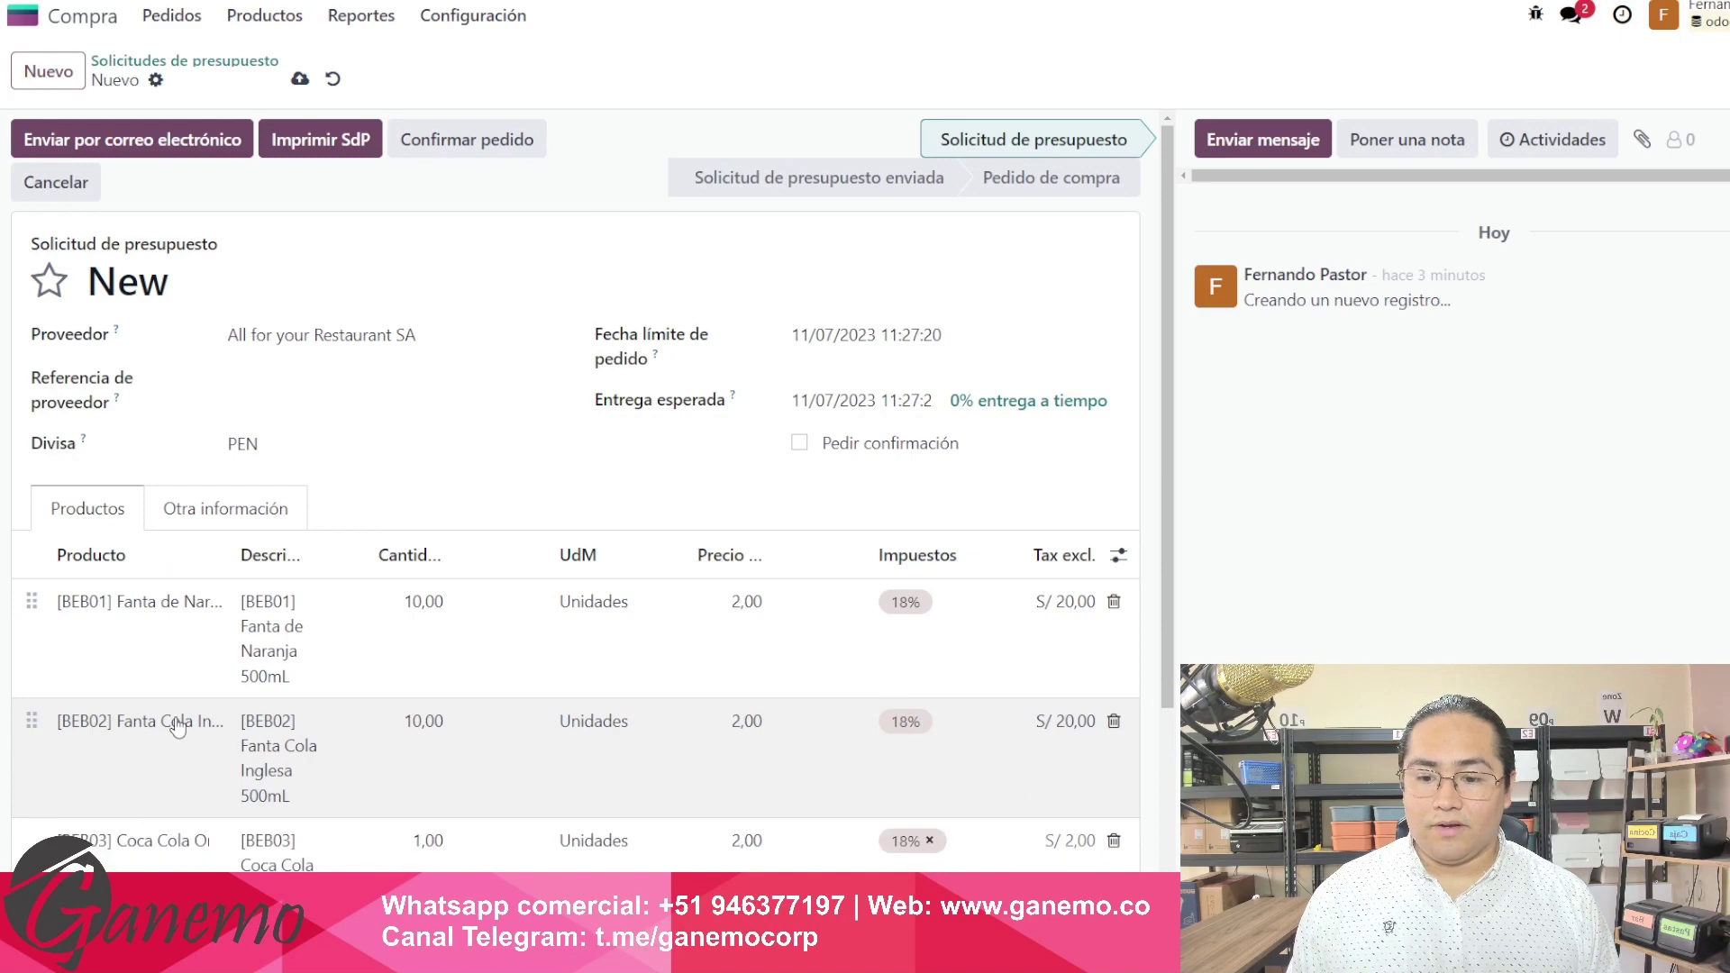
{"action": "type", "text": "30"}
{"action": "key", "text": "Tab"}
{"action": "key", "text": "Tab"}
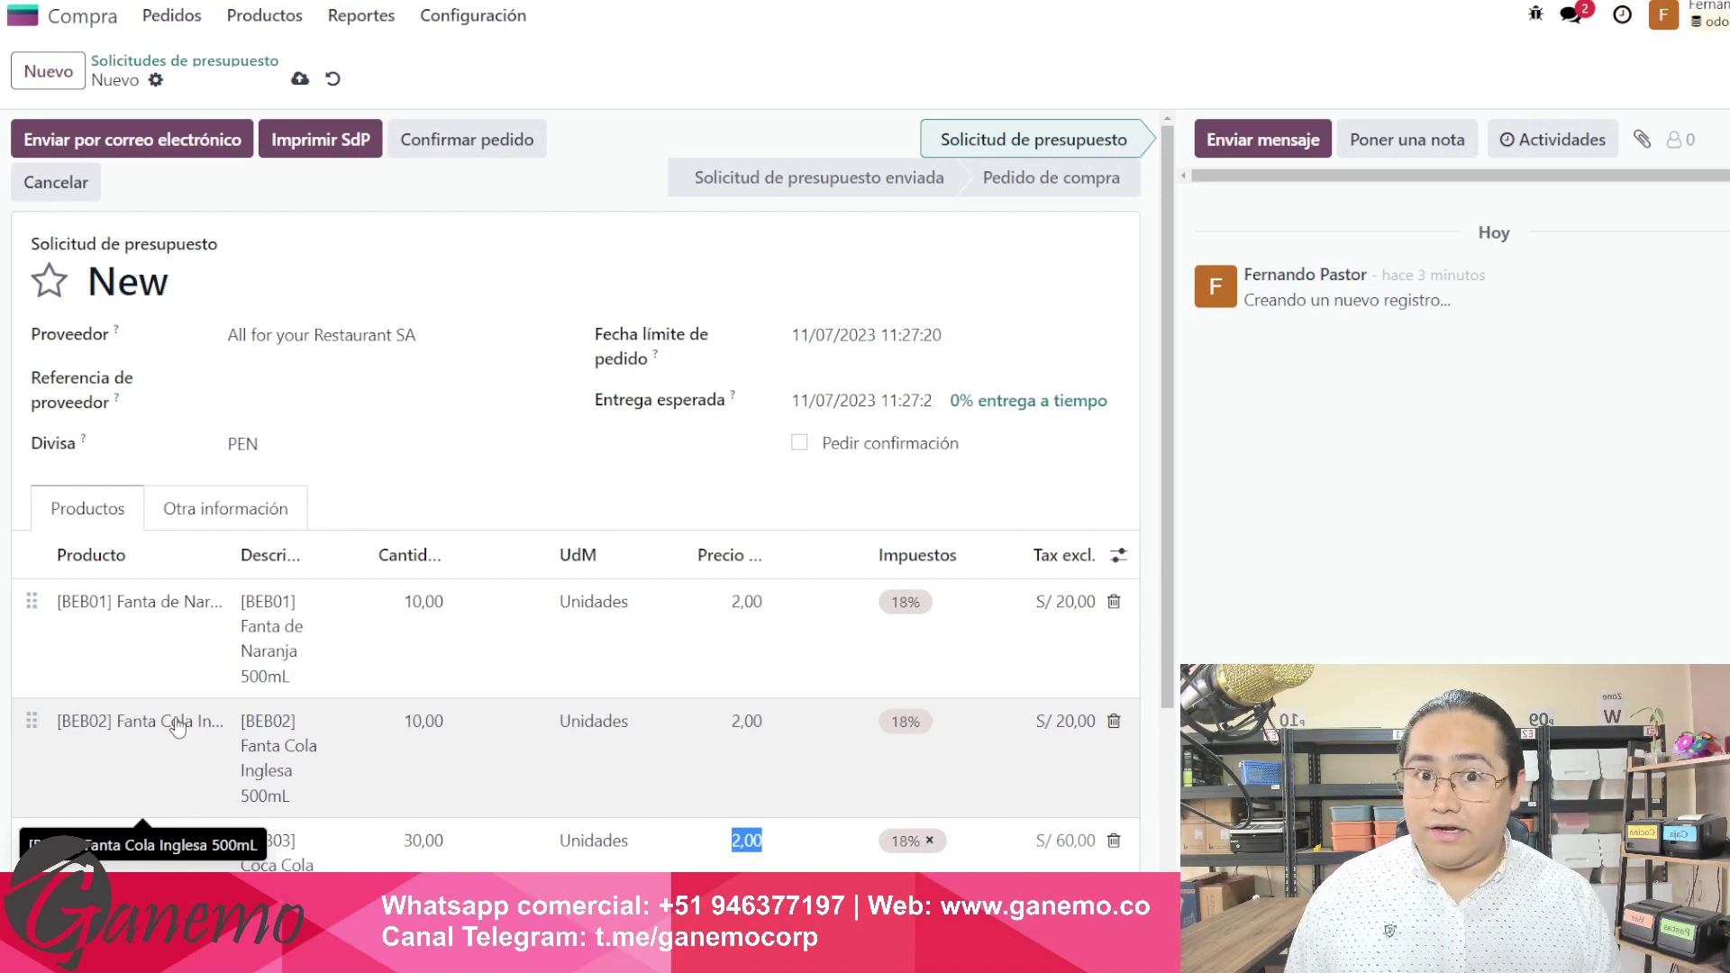
Reveal the form's shortcut hints and save the new quotation request.
{"action": "key", "text": "alt"}
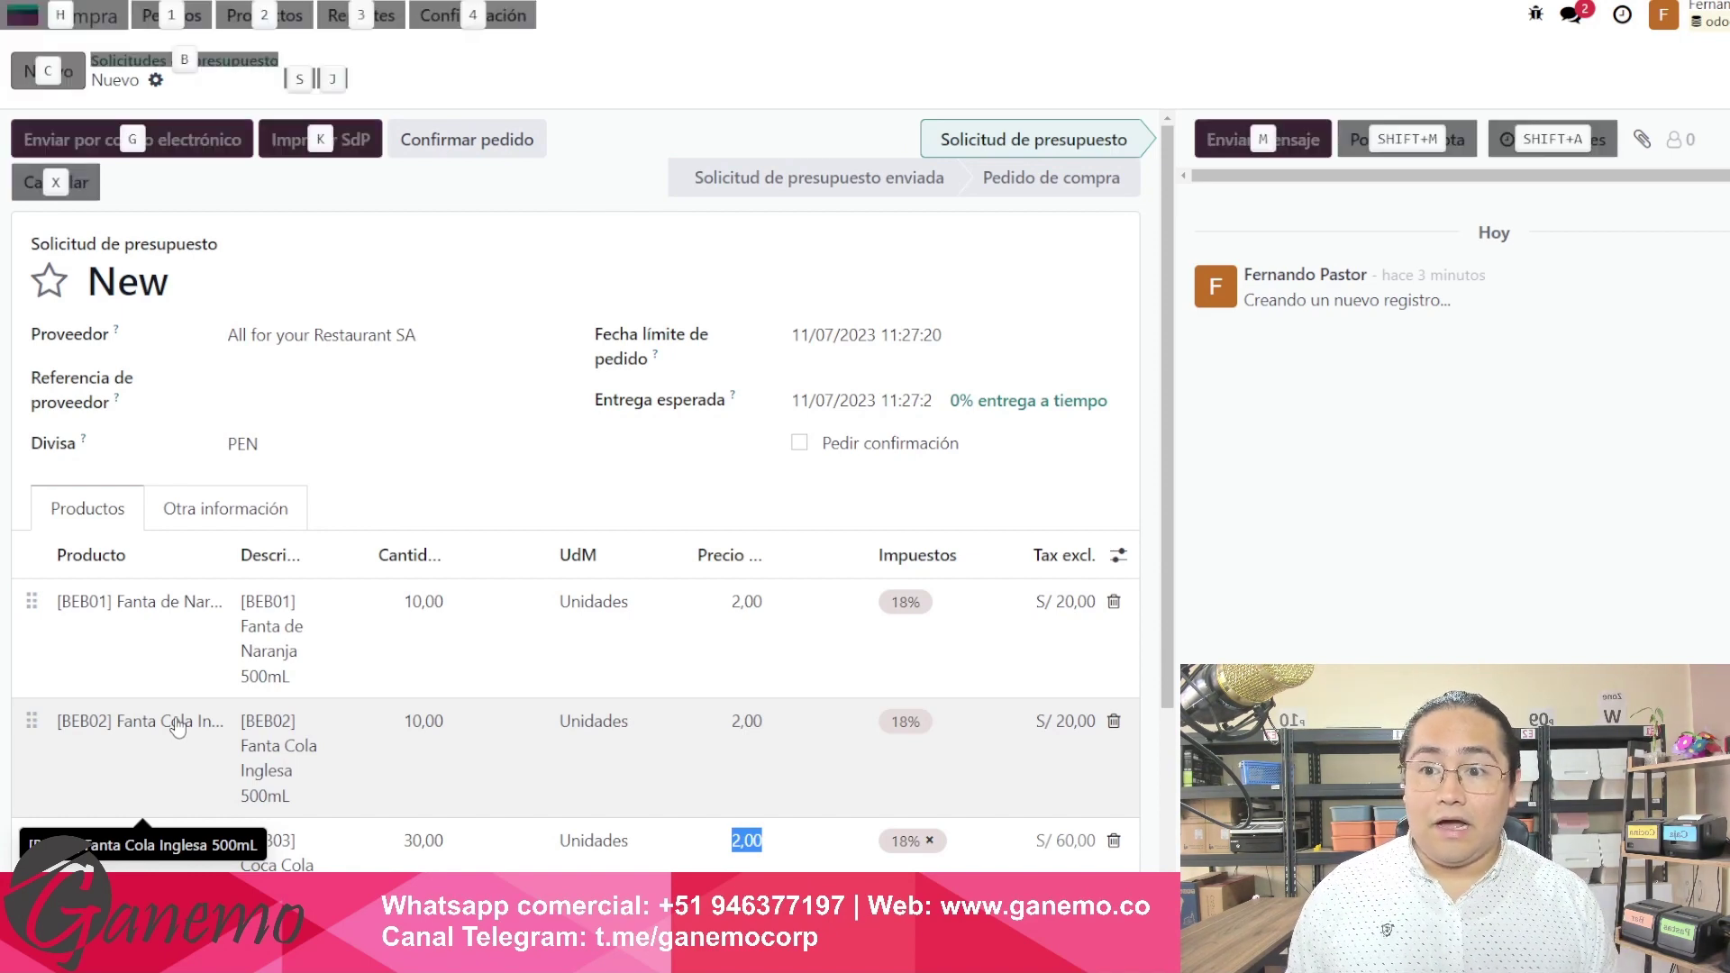
{"action": "key", "text": "alt"}
{"action": "key", "text": "alt"}
{"action": "key", "text": "alt"}
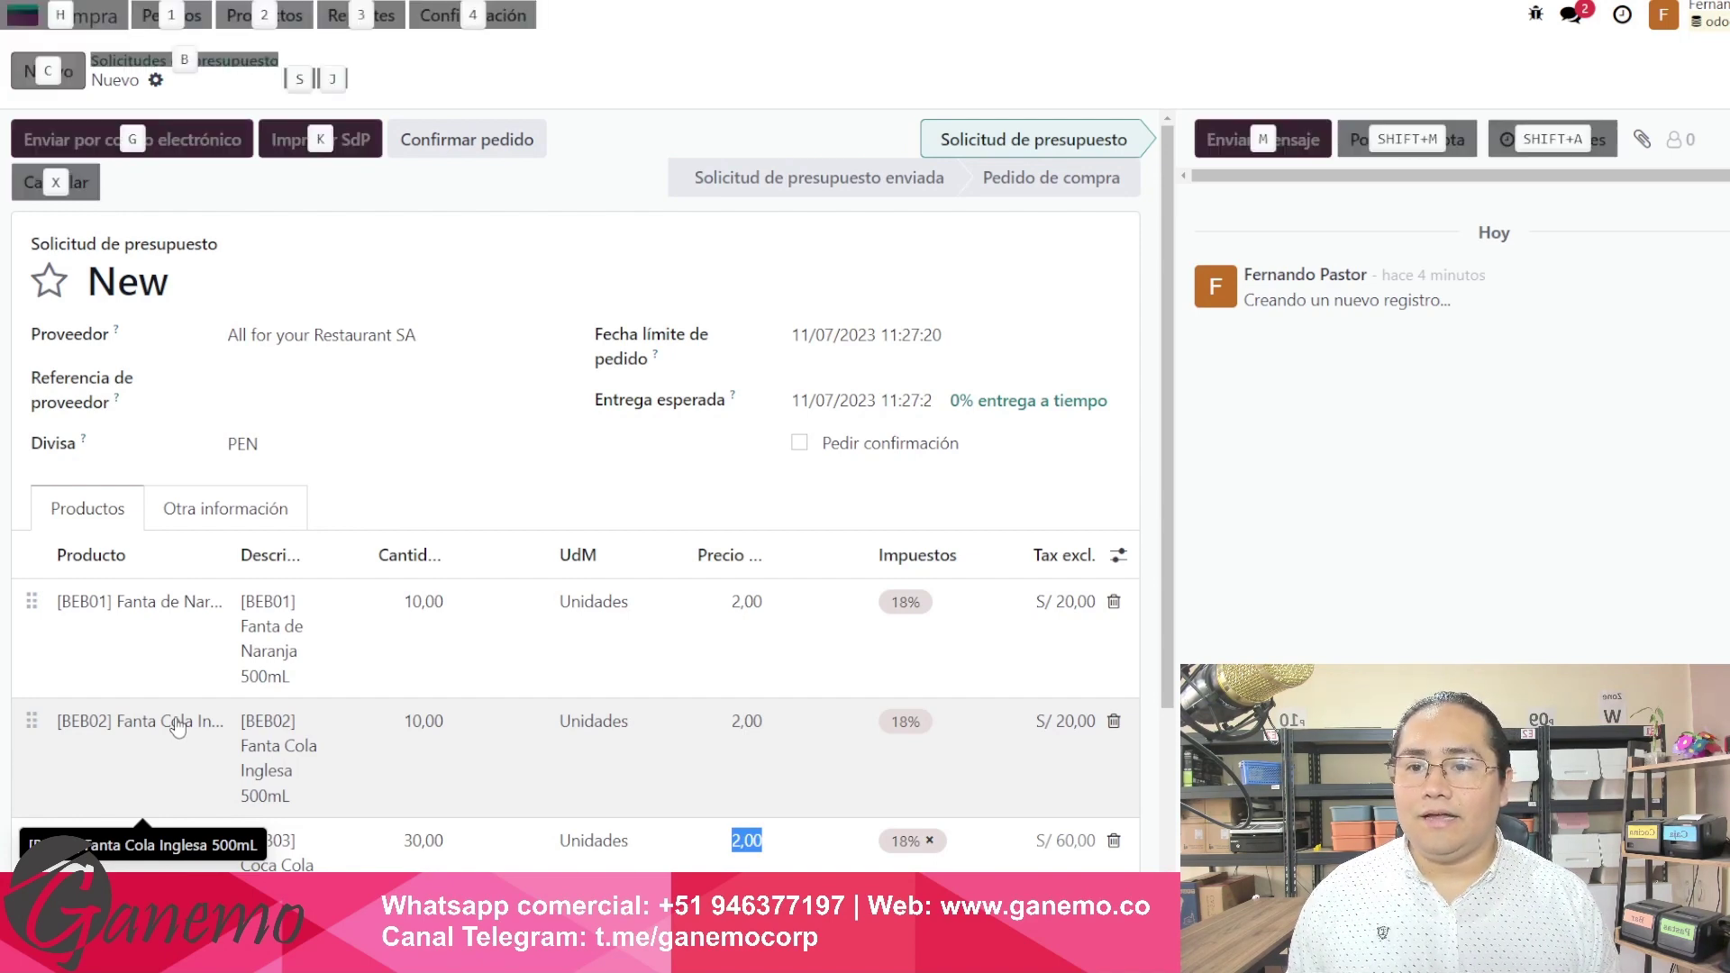
{"action": "key", "text": "alt"}
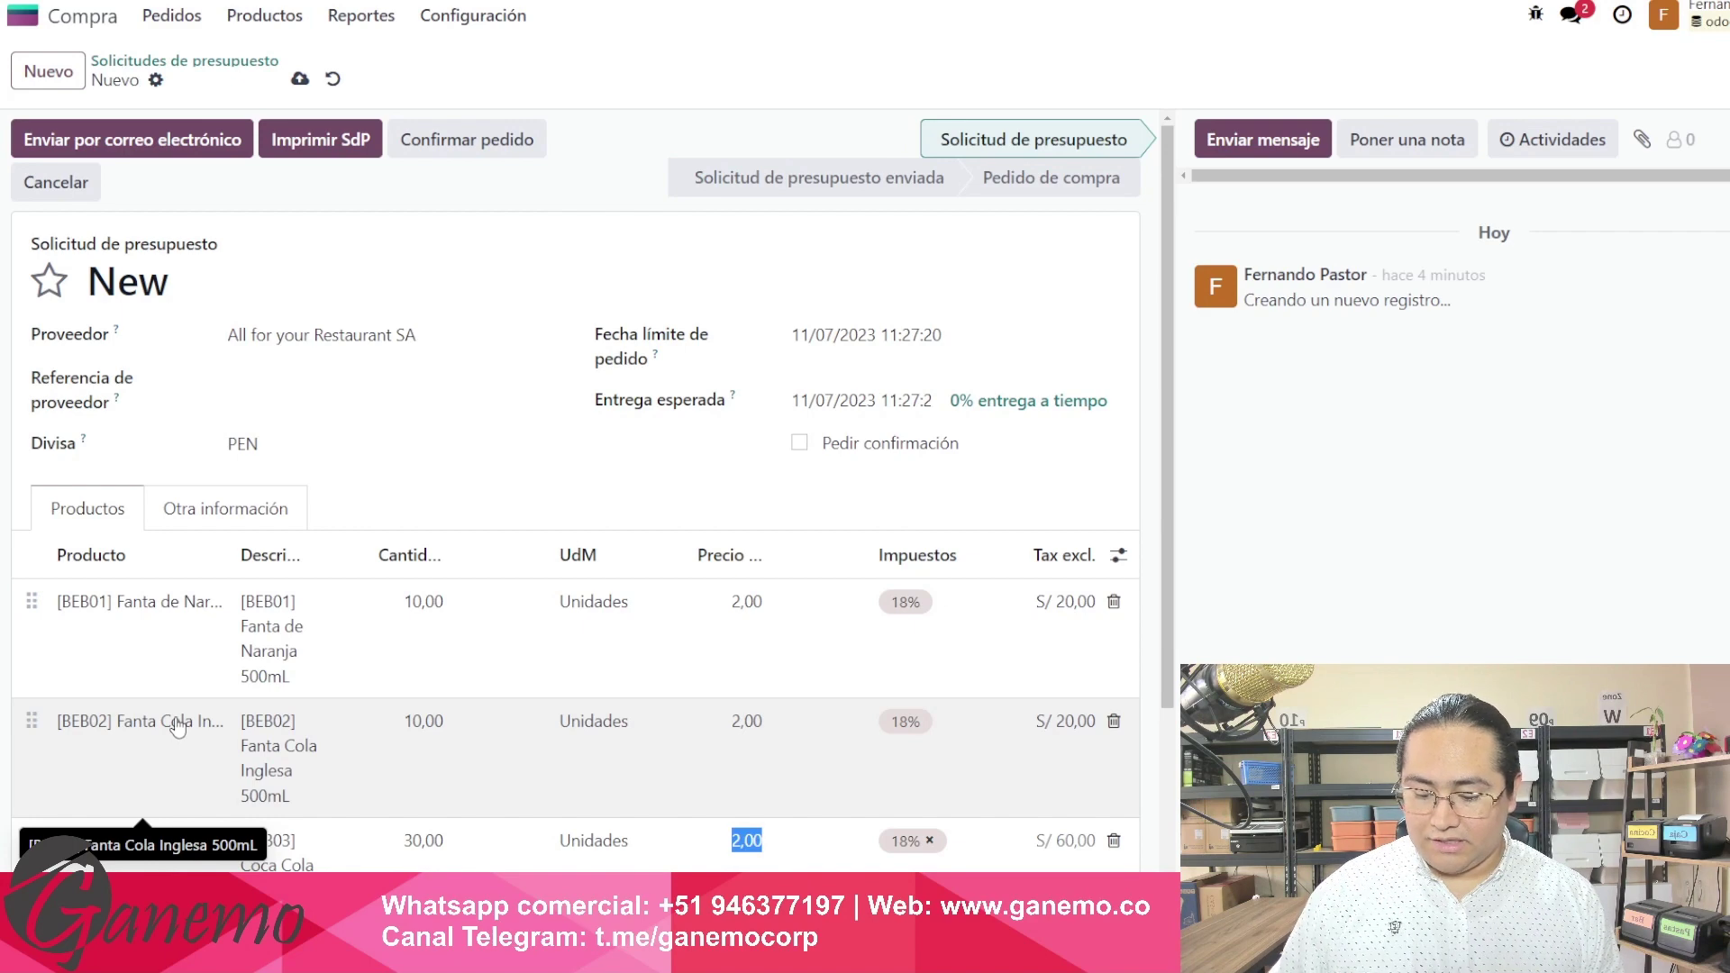
{"action": "key", "text": "alt+s"}
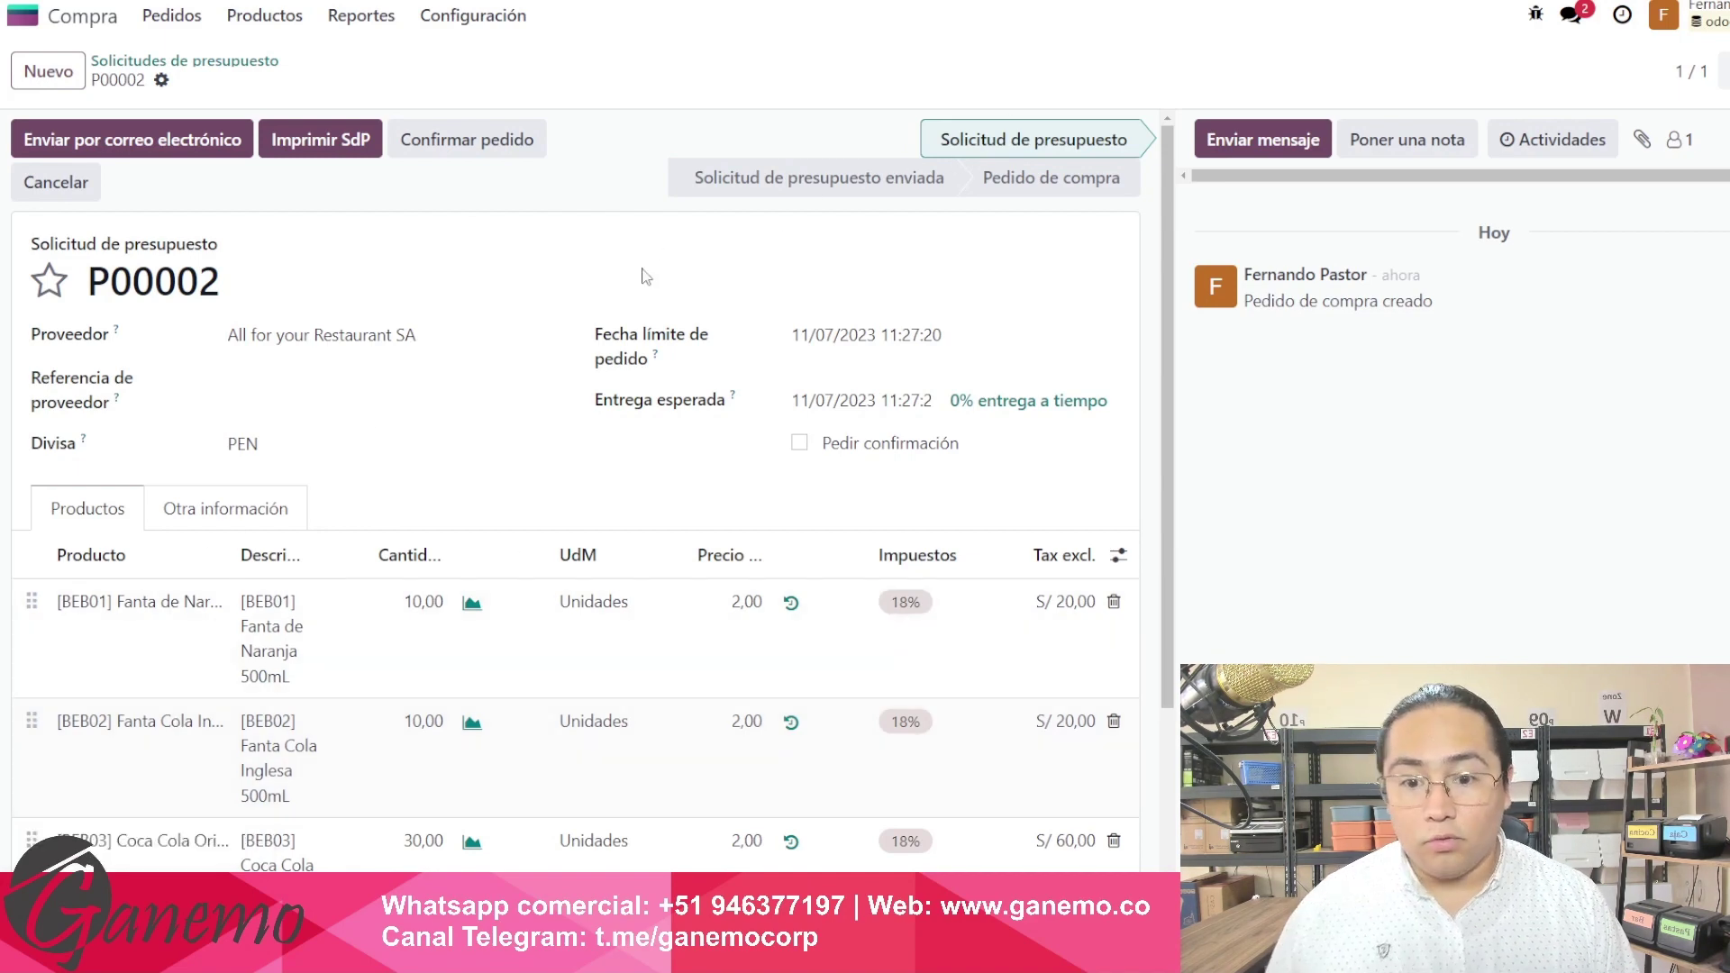
Open the e-mail draft for sending the saved quotation request to the supplier and move into its message body.
{"action": "mouse_move", "coordinate": [984, 148]}
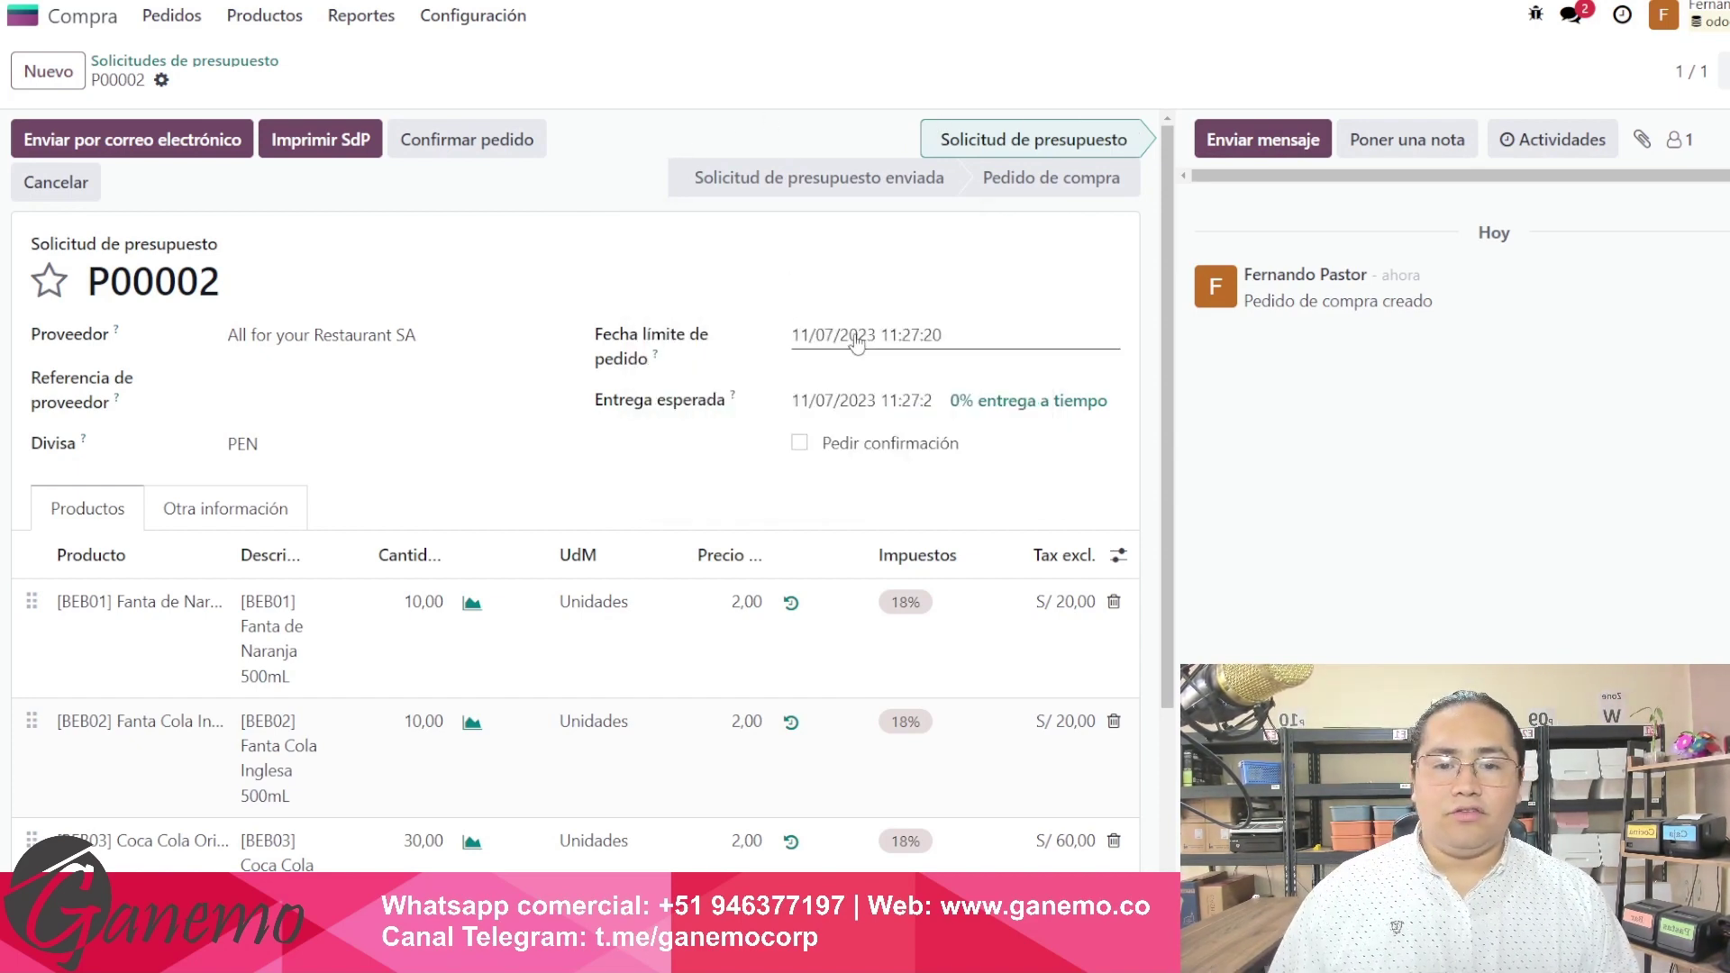
{"action": "mouse_move", "coordinate": [930, 147]}
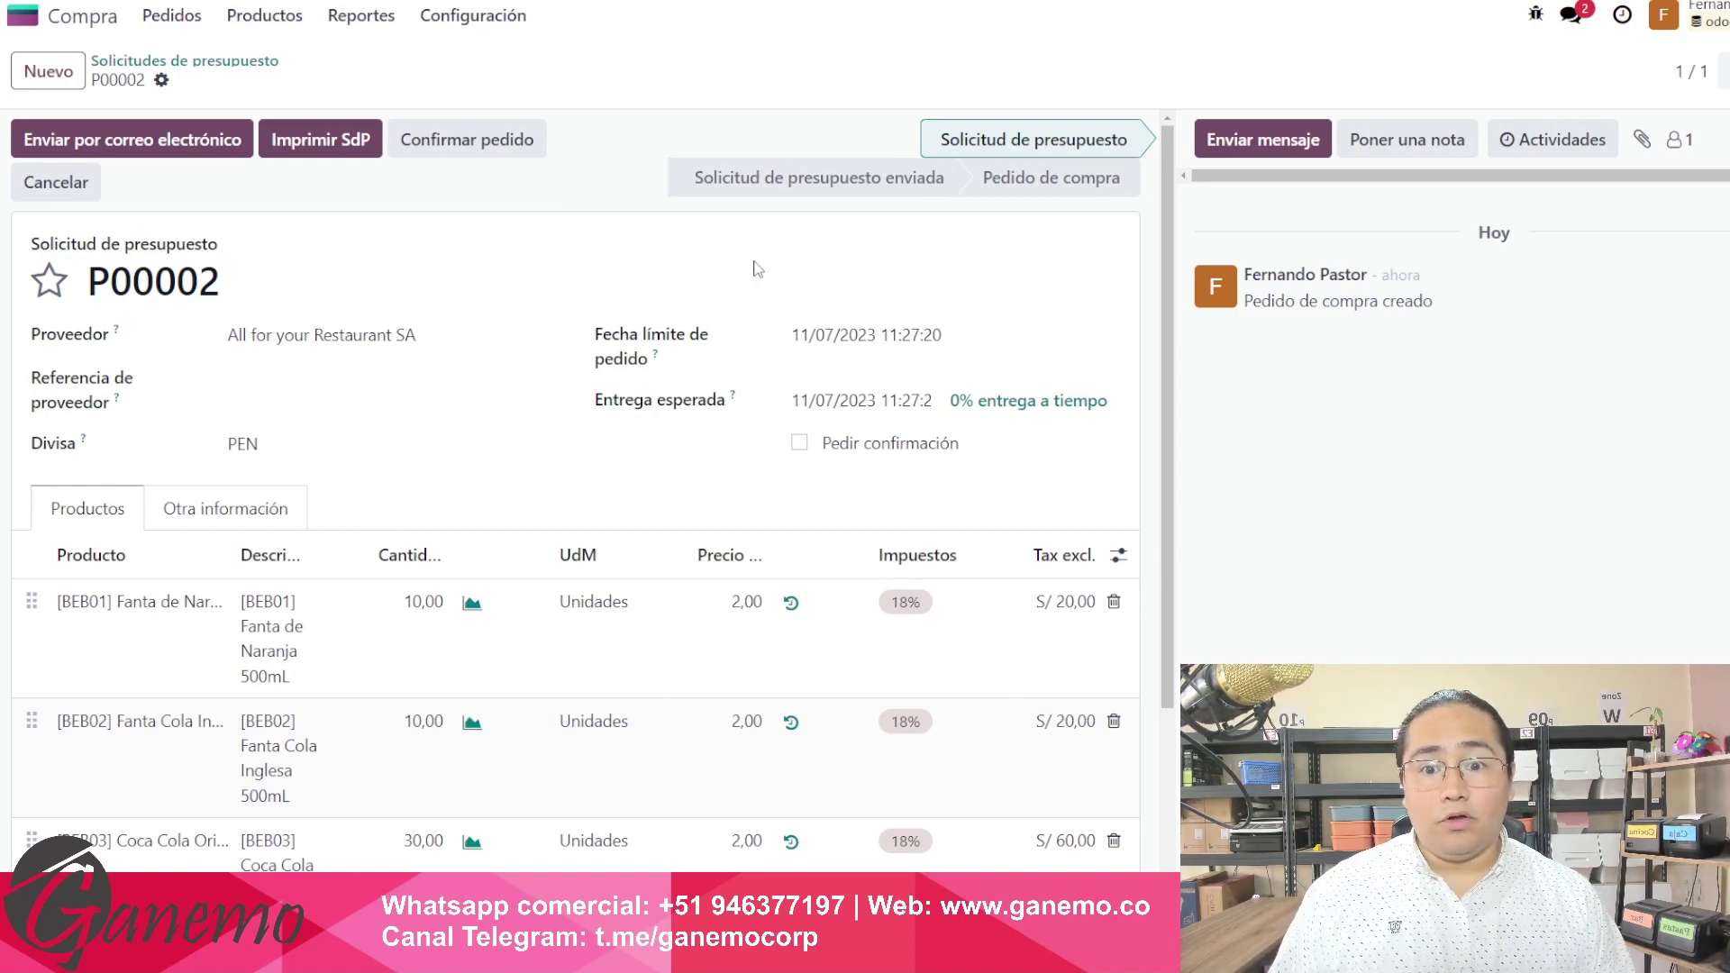
{"action": "mouse_move", "coordinate": [771, 191]}
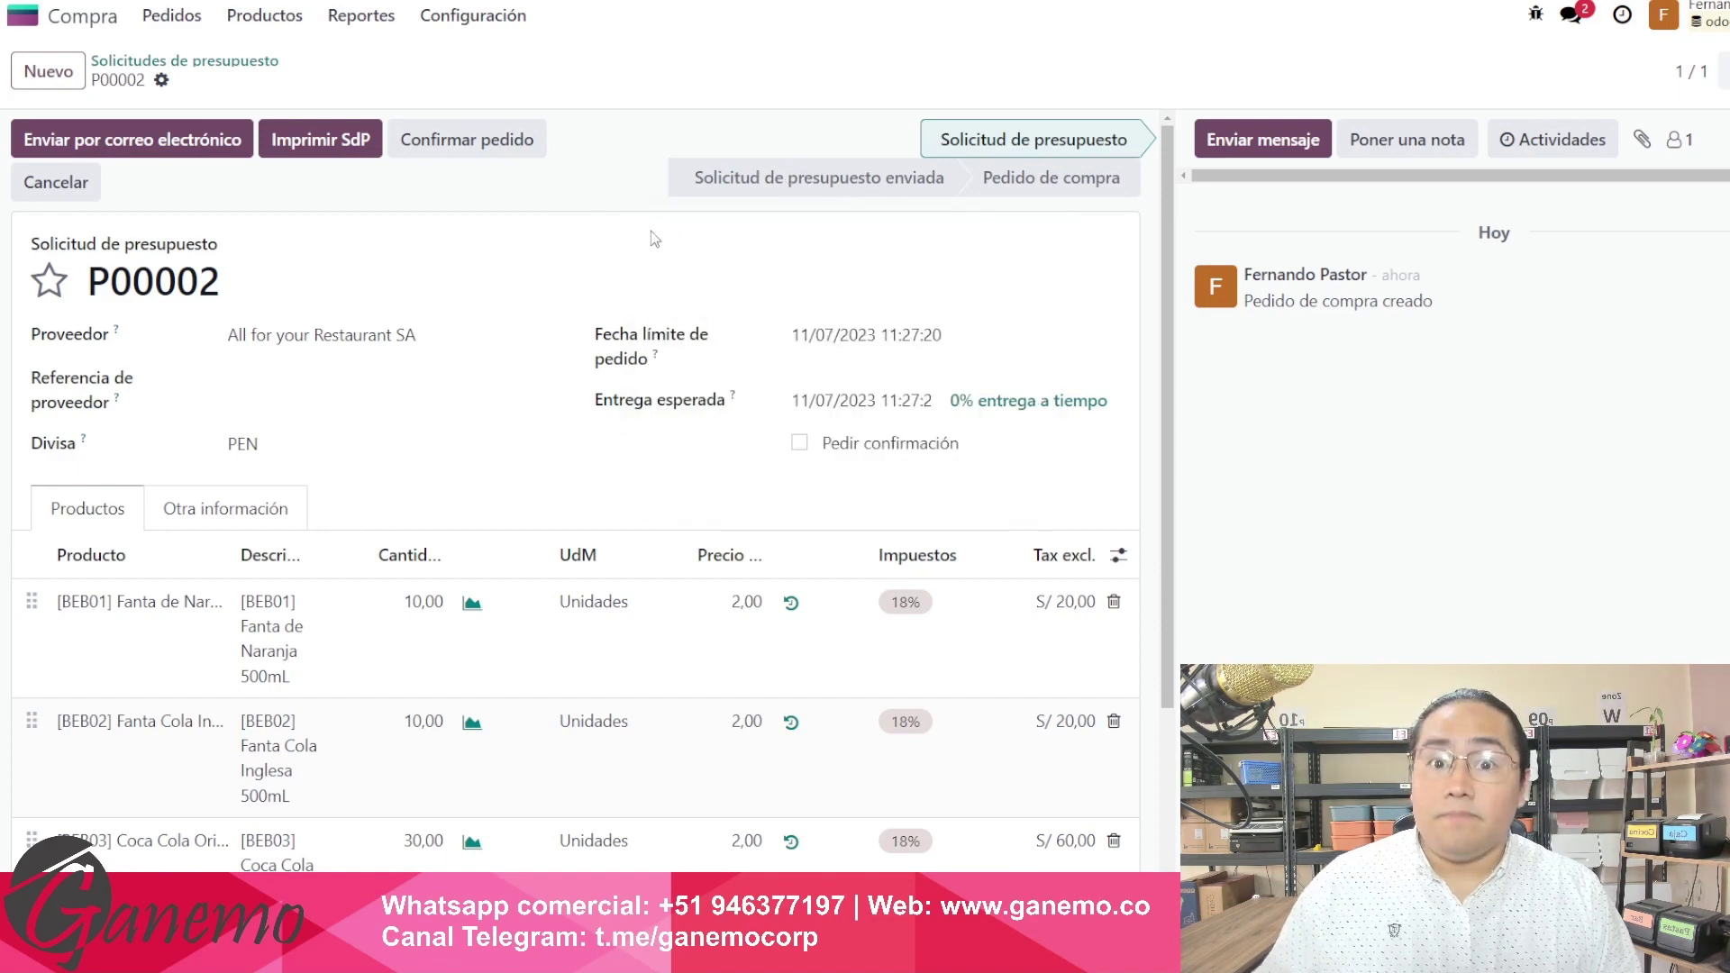
{"action": "left_click", "coordinate": [200, 151]}
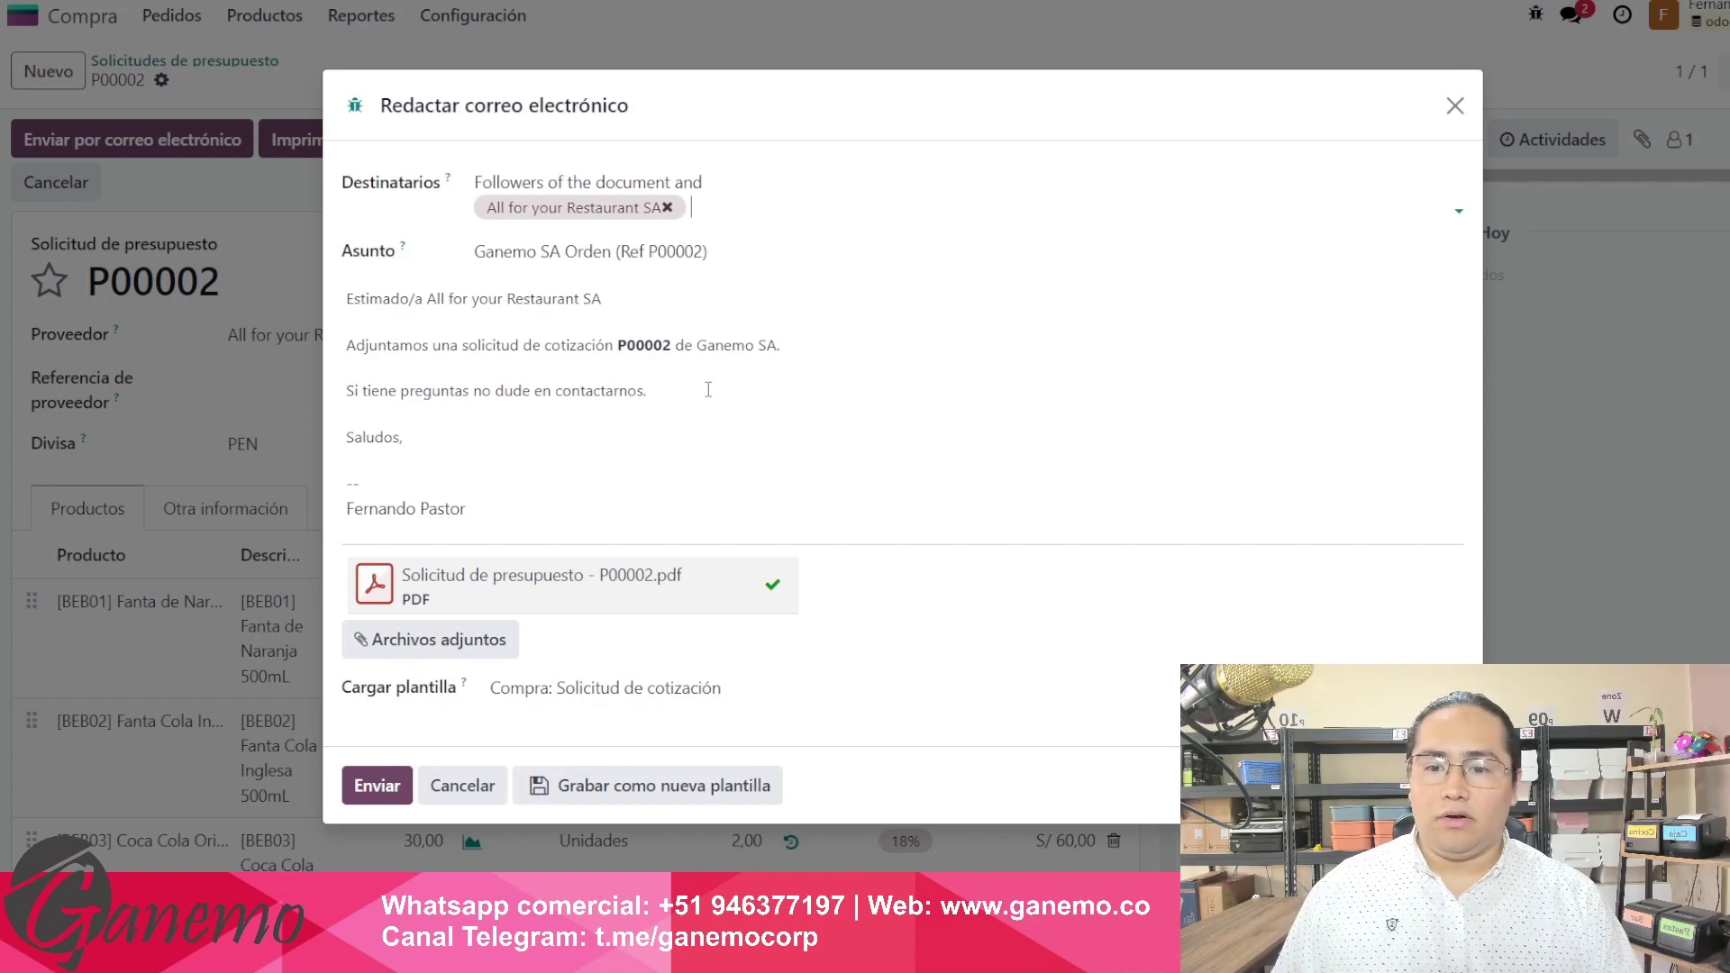
{"action": "key", "text": "Tab"}
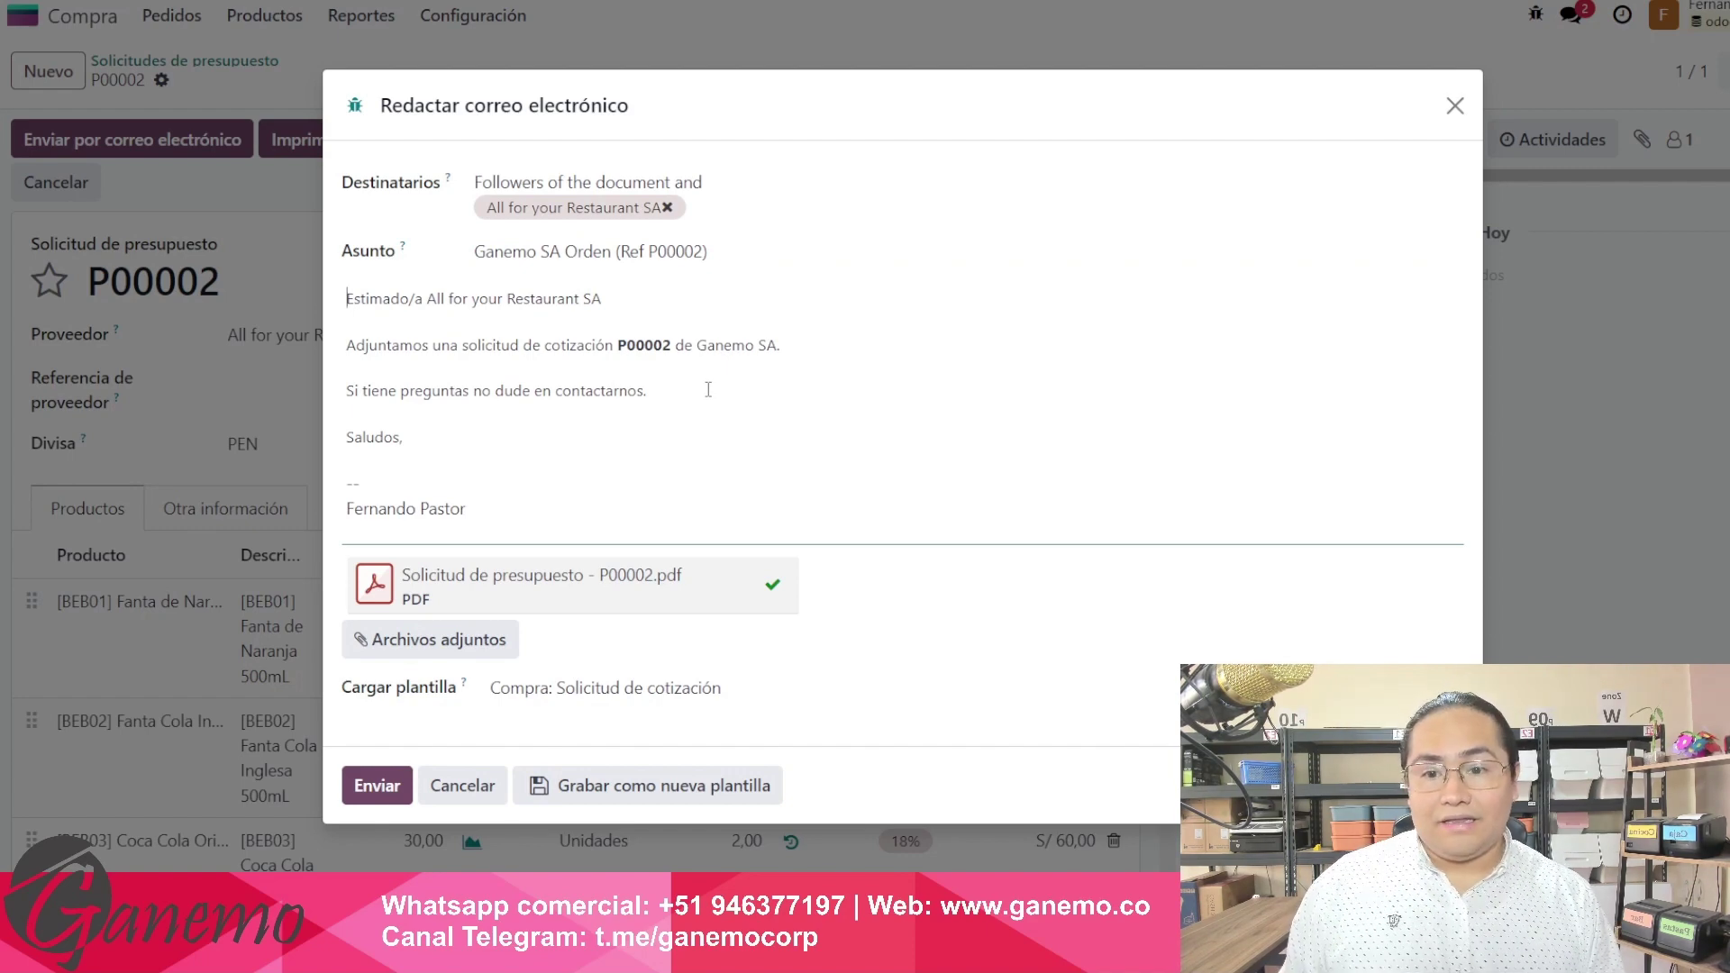
Reveal the shortcut hints for the send, cancel and save-as-template commands of the e-mail draft.
{"action": "key", "text": "alt"}
{"action": "key", "text": "alt"}
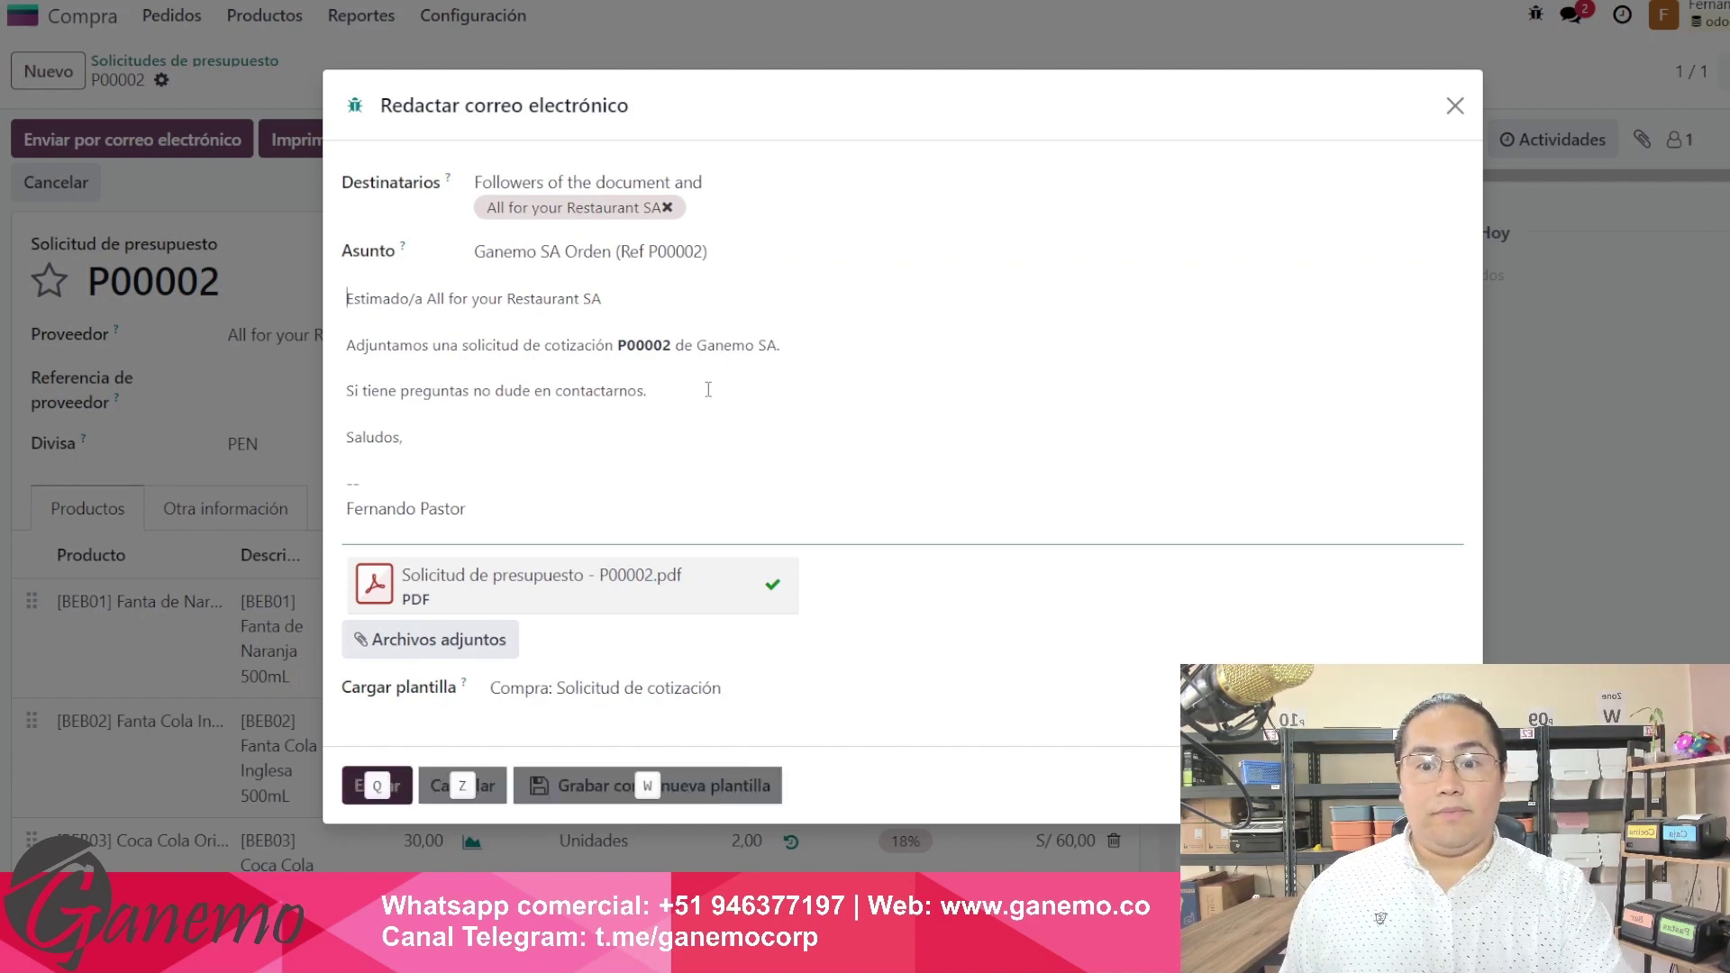
{"action": "key", "text": "alt"}
{"action": "key", "text": "alt"}
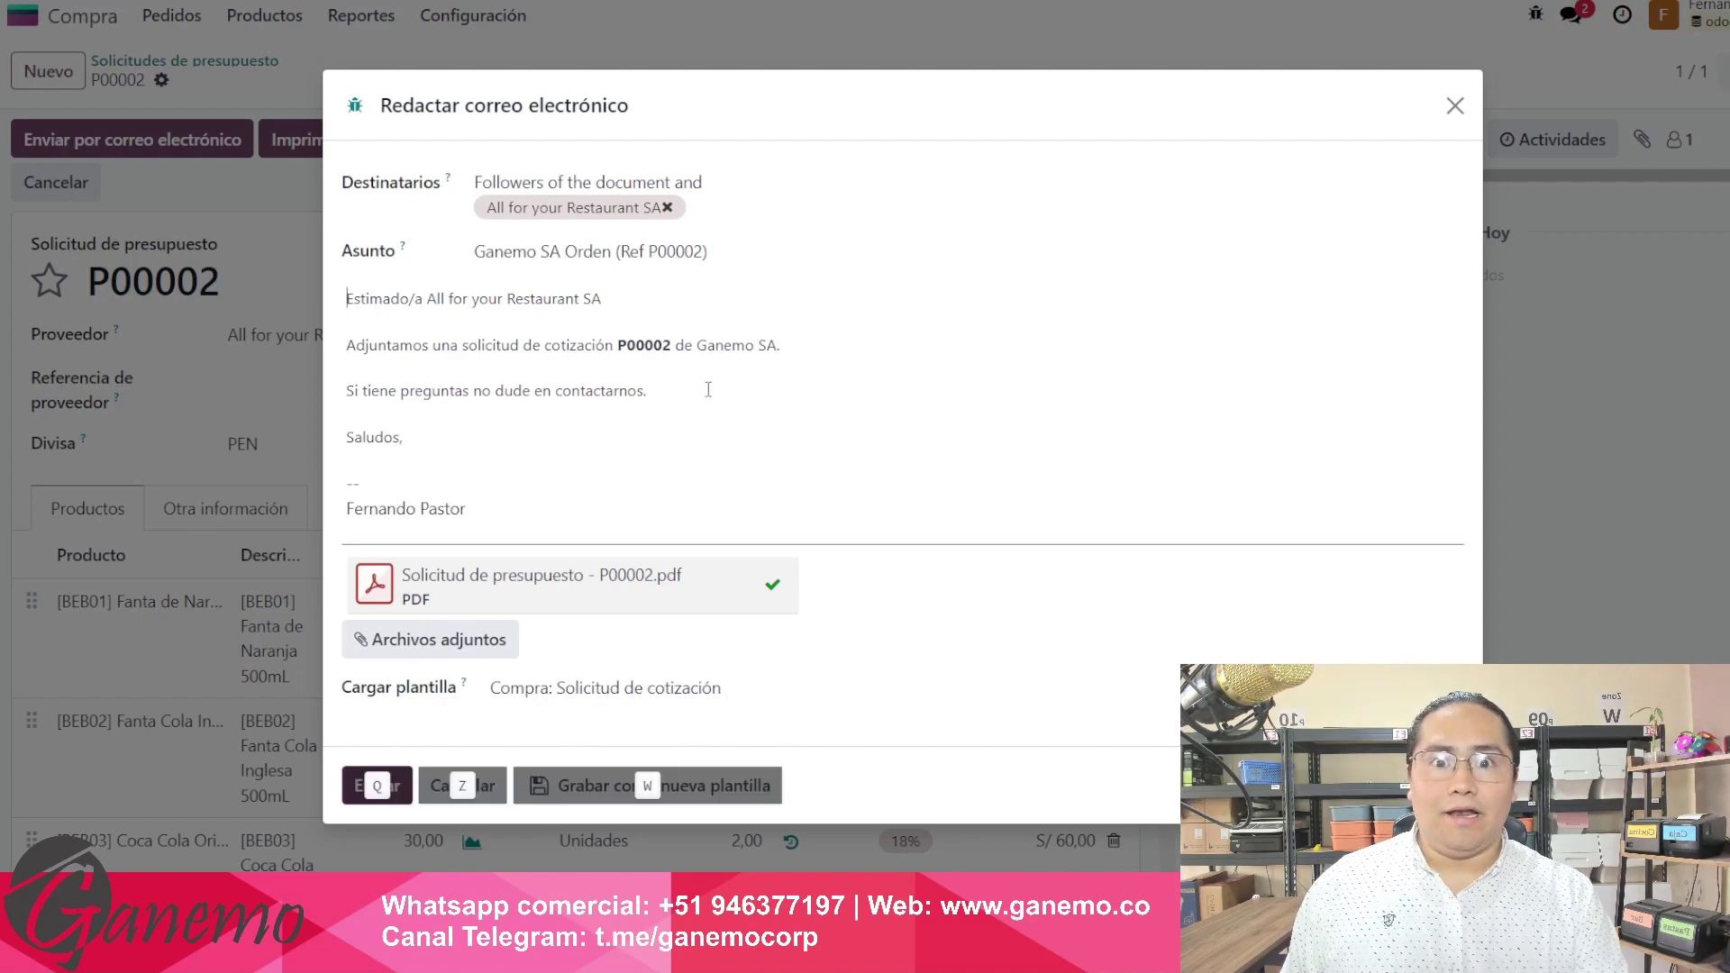
{"action": "key", "text": "alt"}
{"action": "key", "text": "alt"}
{"action": "key", "text": "alt"}
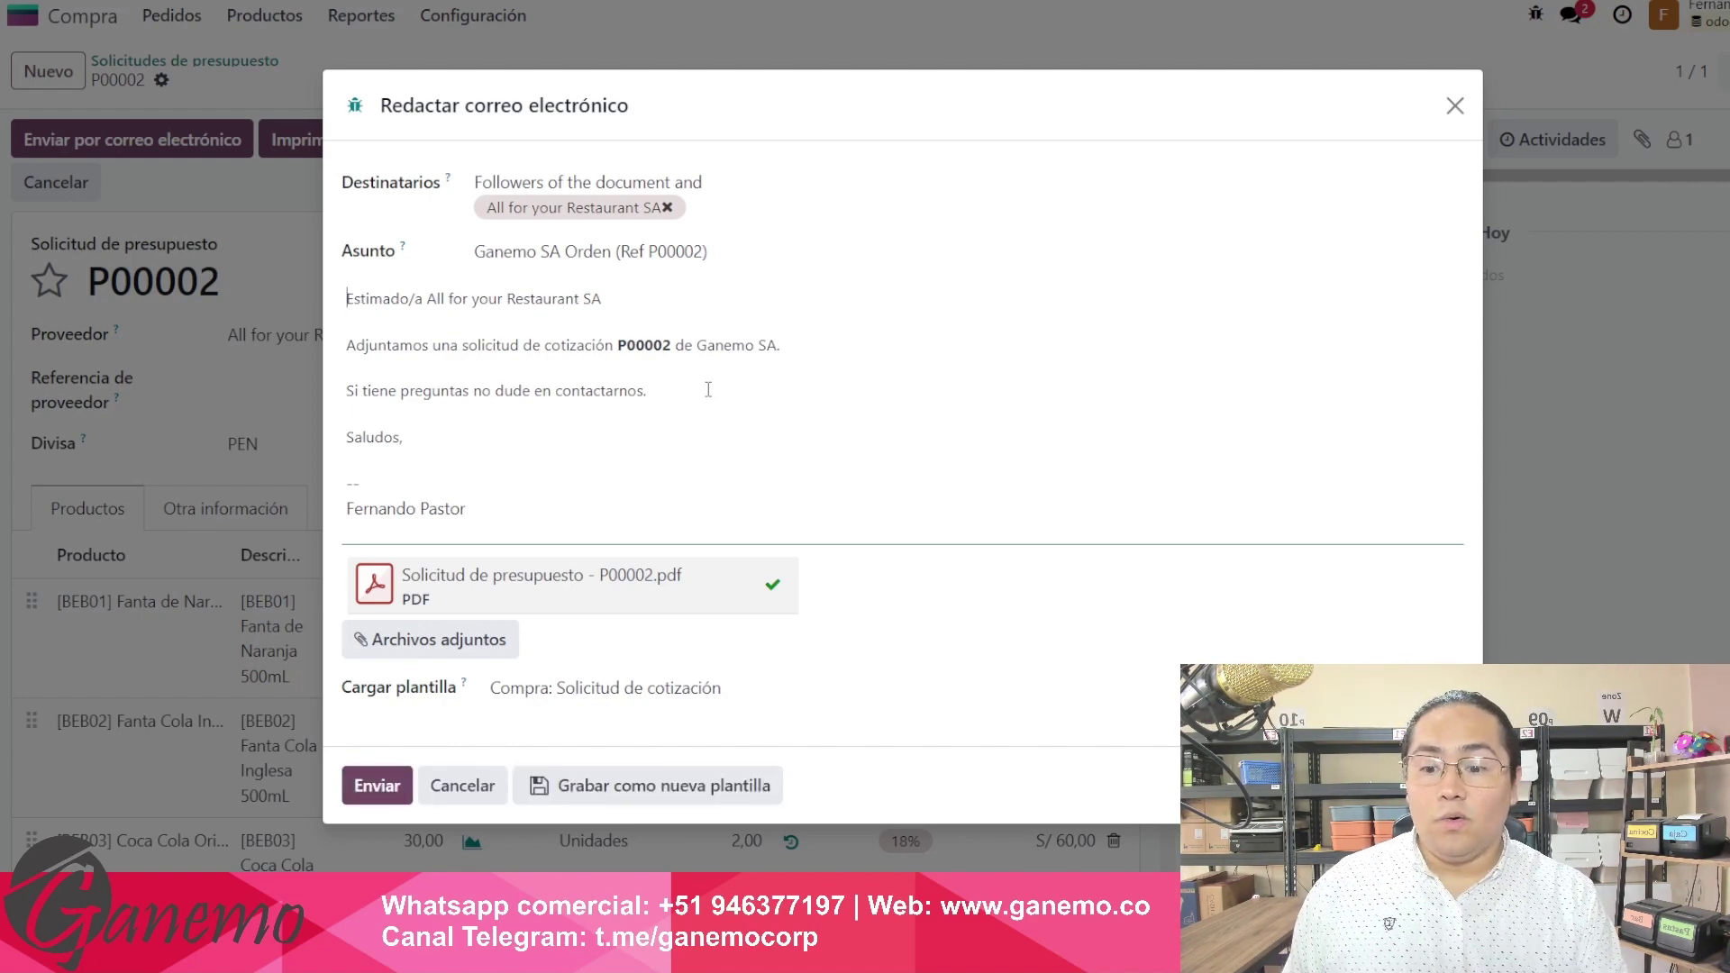
{"action": "key", "text": "alt"}
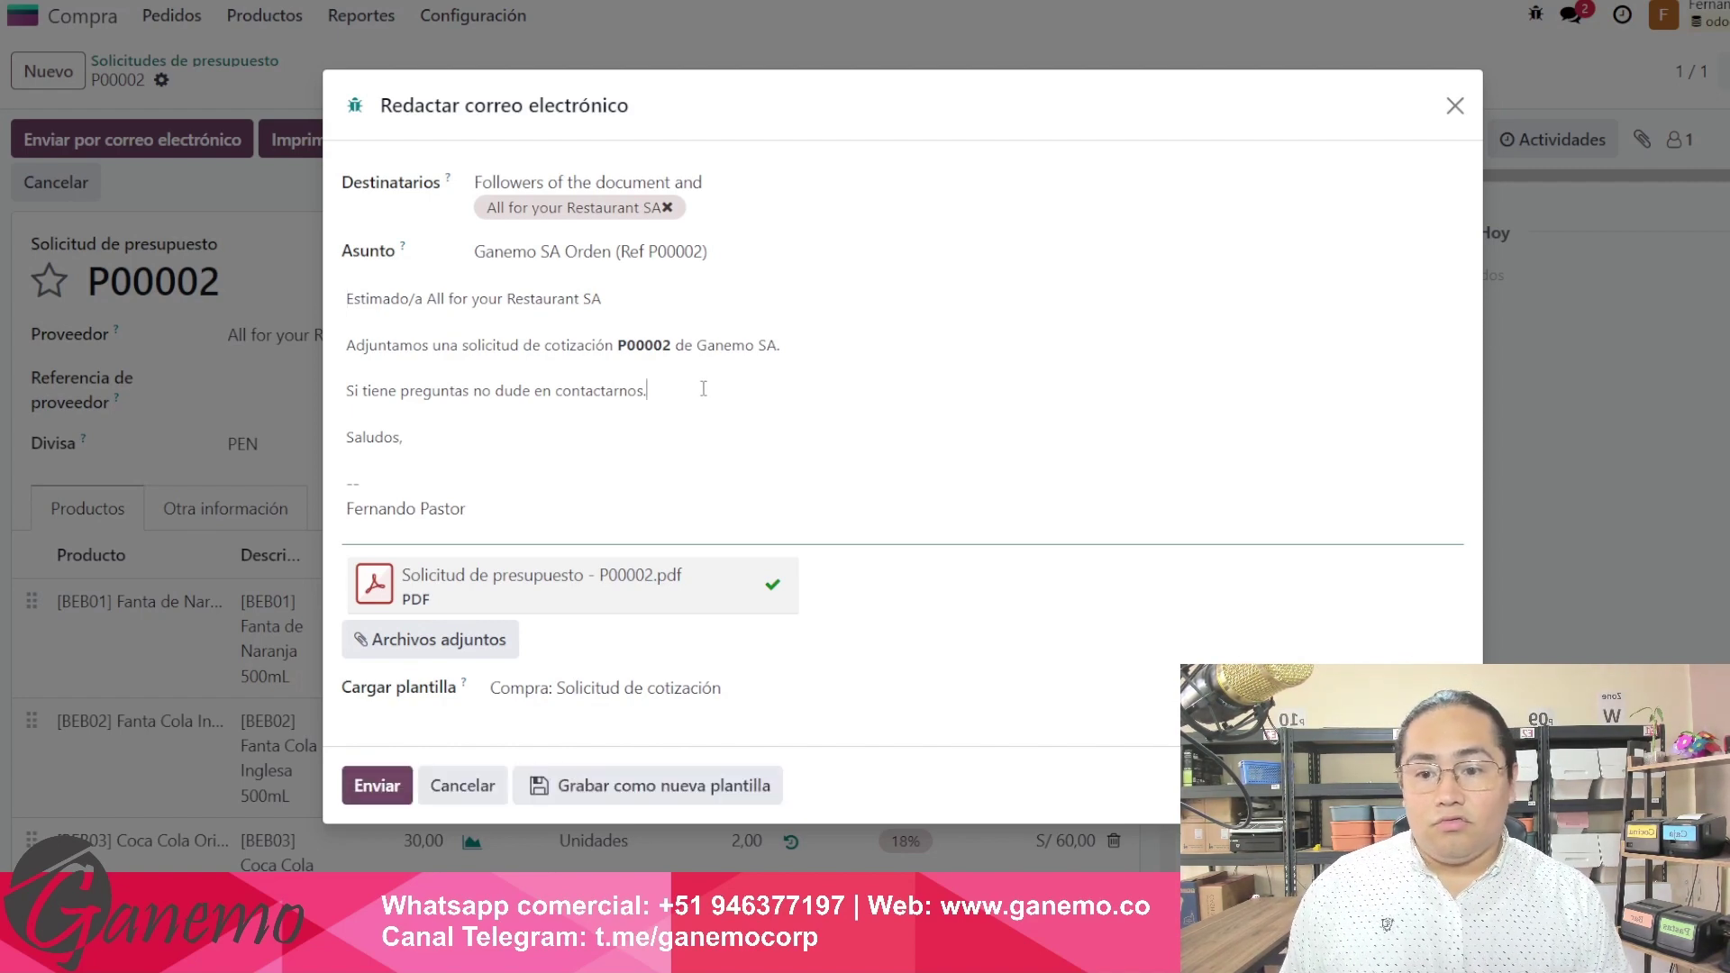
Examine the supplier greeting, the message text and the attached quotation request PDF in the e-mail draft.
{"action": "left_click_drag", "start_coordinate": [383, 299], "coordinate": [494, 299]}
{"action": "left_click", "coordinate": [582, 362]}
{"action": "left_click", "coordinate": [529, 303]}
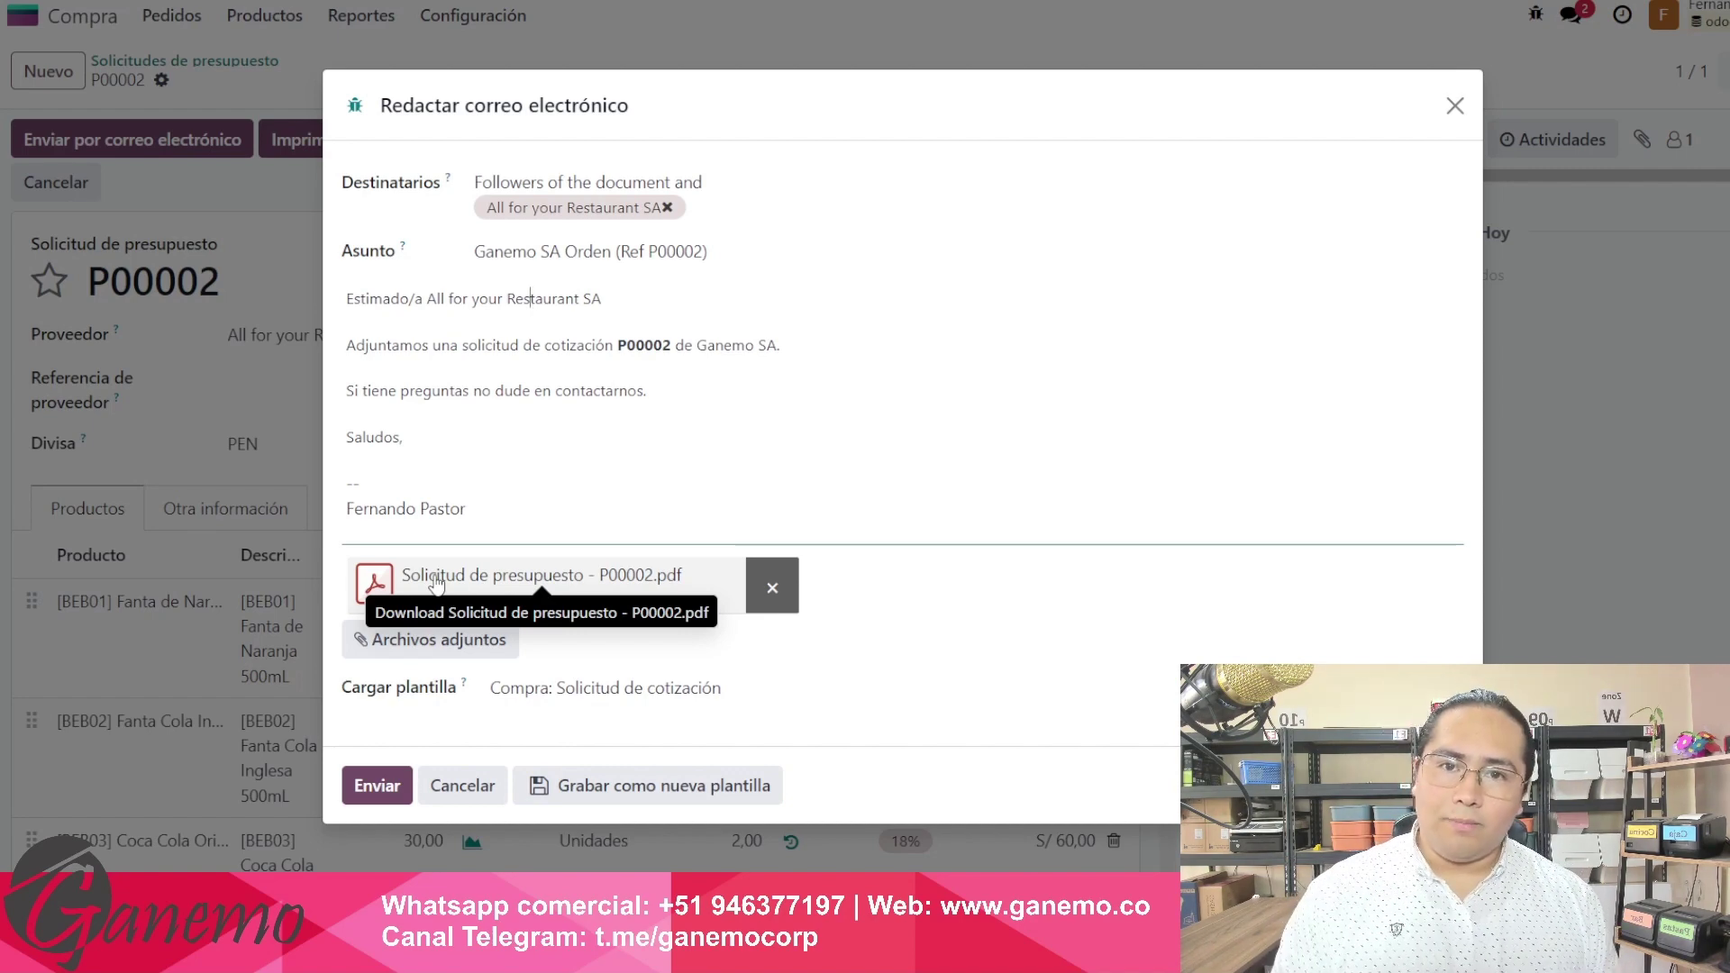
Open the attached Solicitud de presupuesto - P00002.pdf from the e-mail draft and enlarge it to 175%.
{"action": "scroll", "coordinate": [733, 532], "scroll_direction": "down", "scroll_amount": 1}
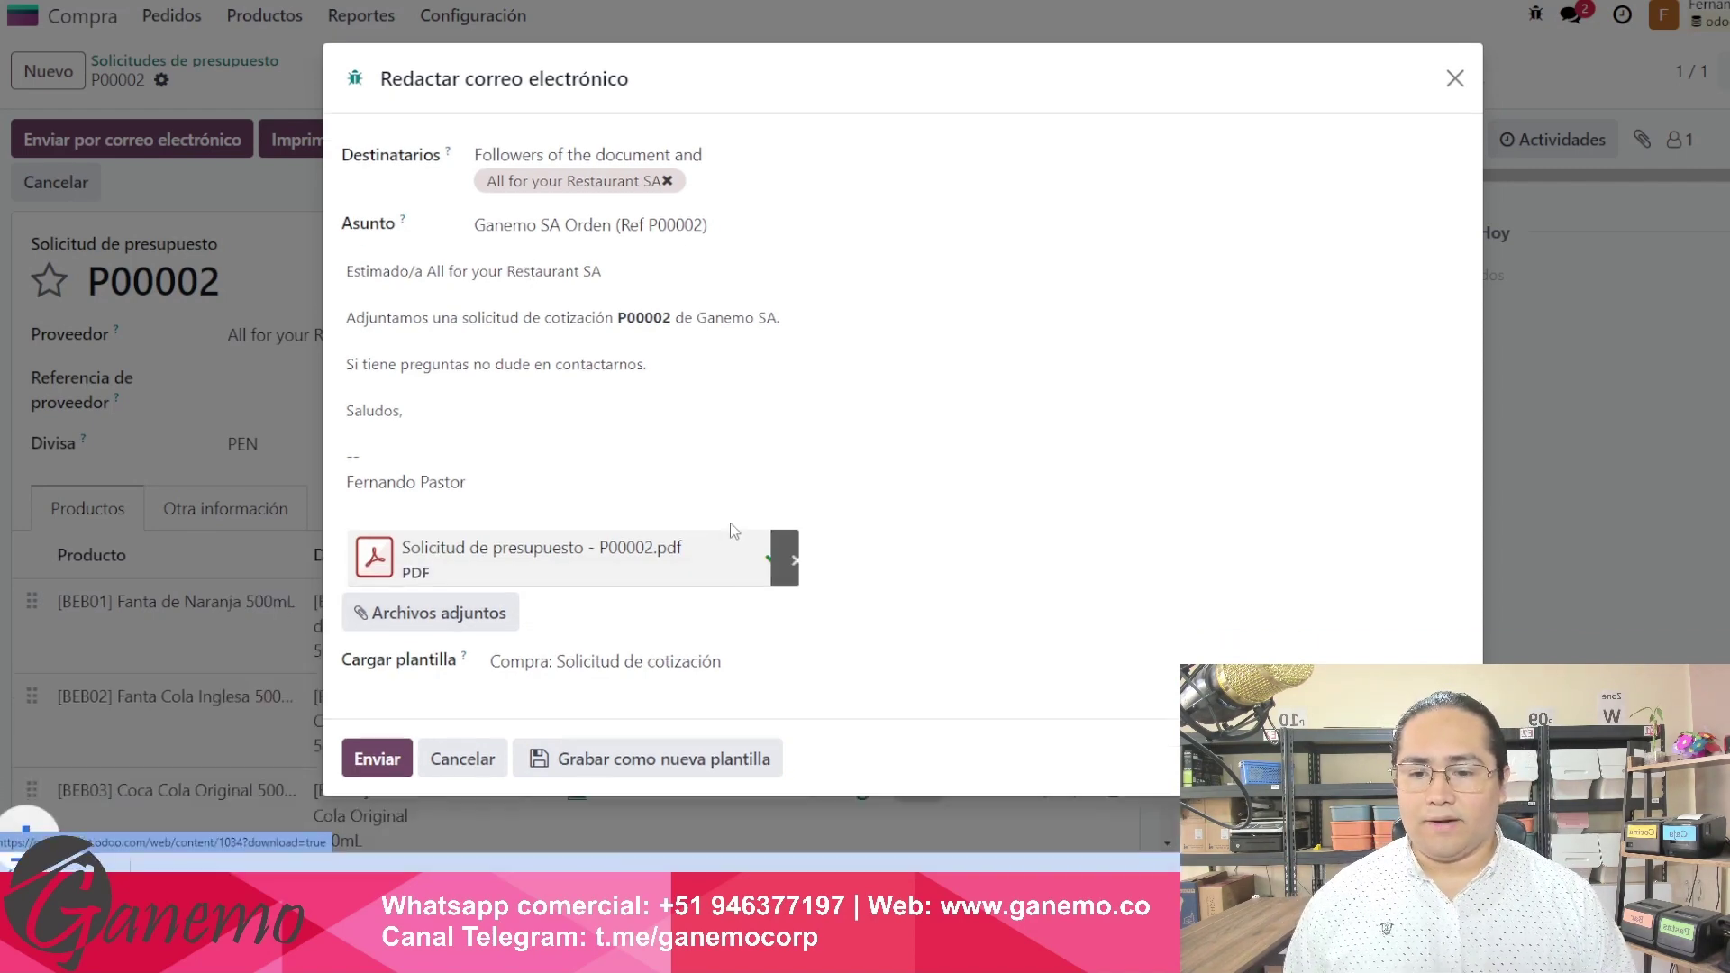
{"action": "left_click", "coordinate": [541, 556]}
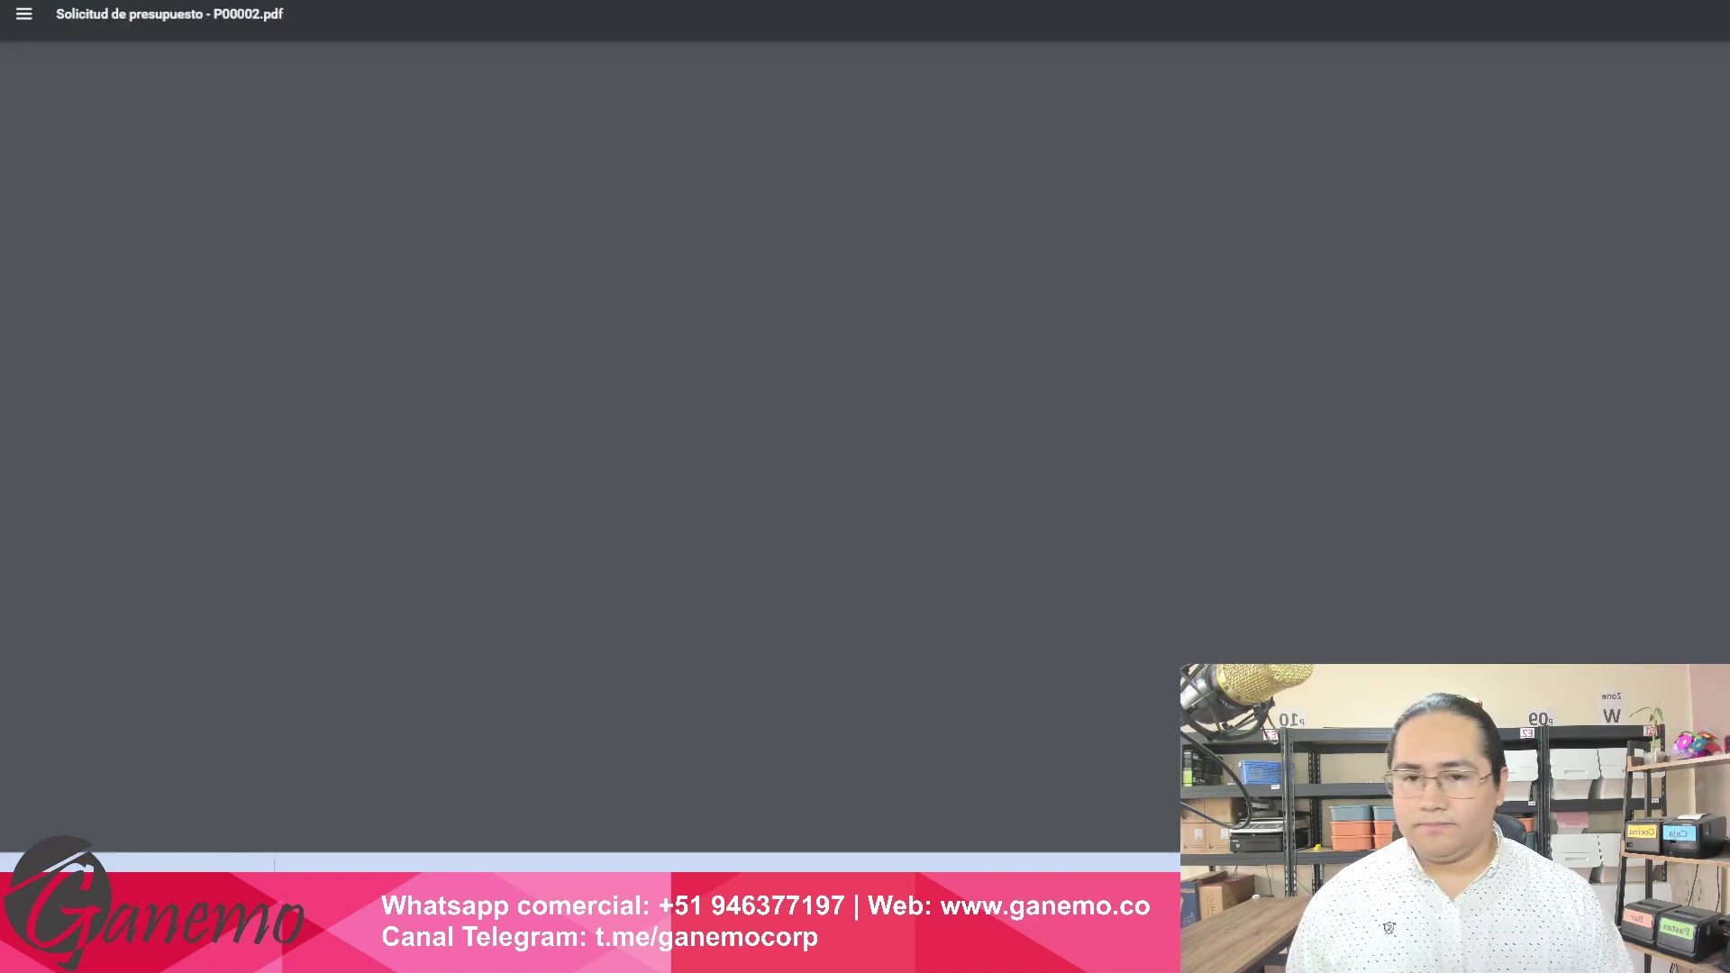
{"action": "left_click", "coordinate": [939, 14]}
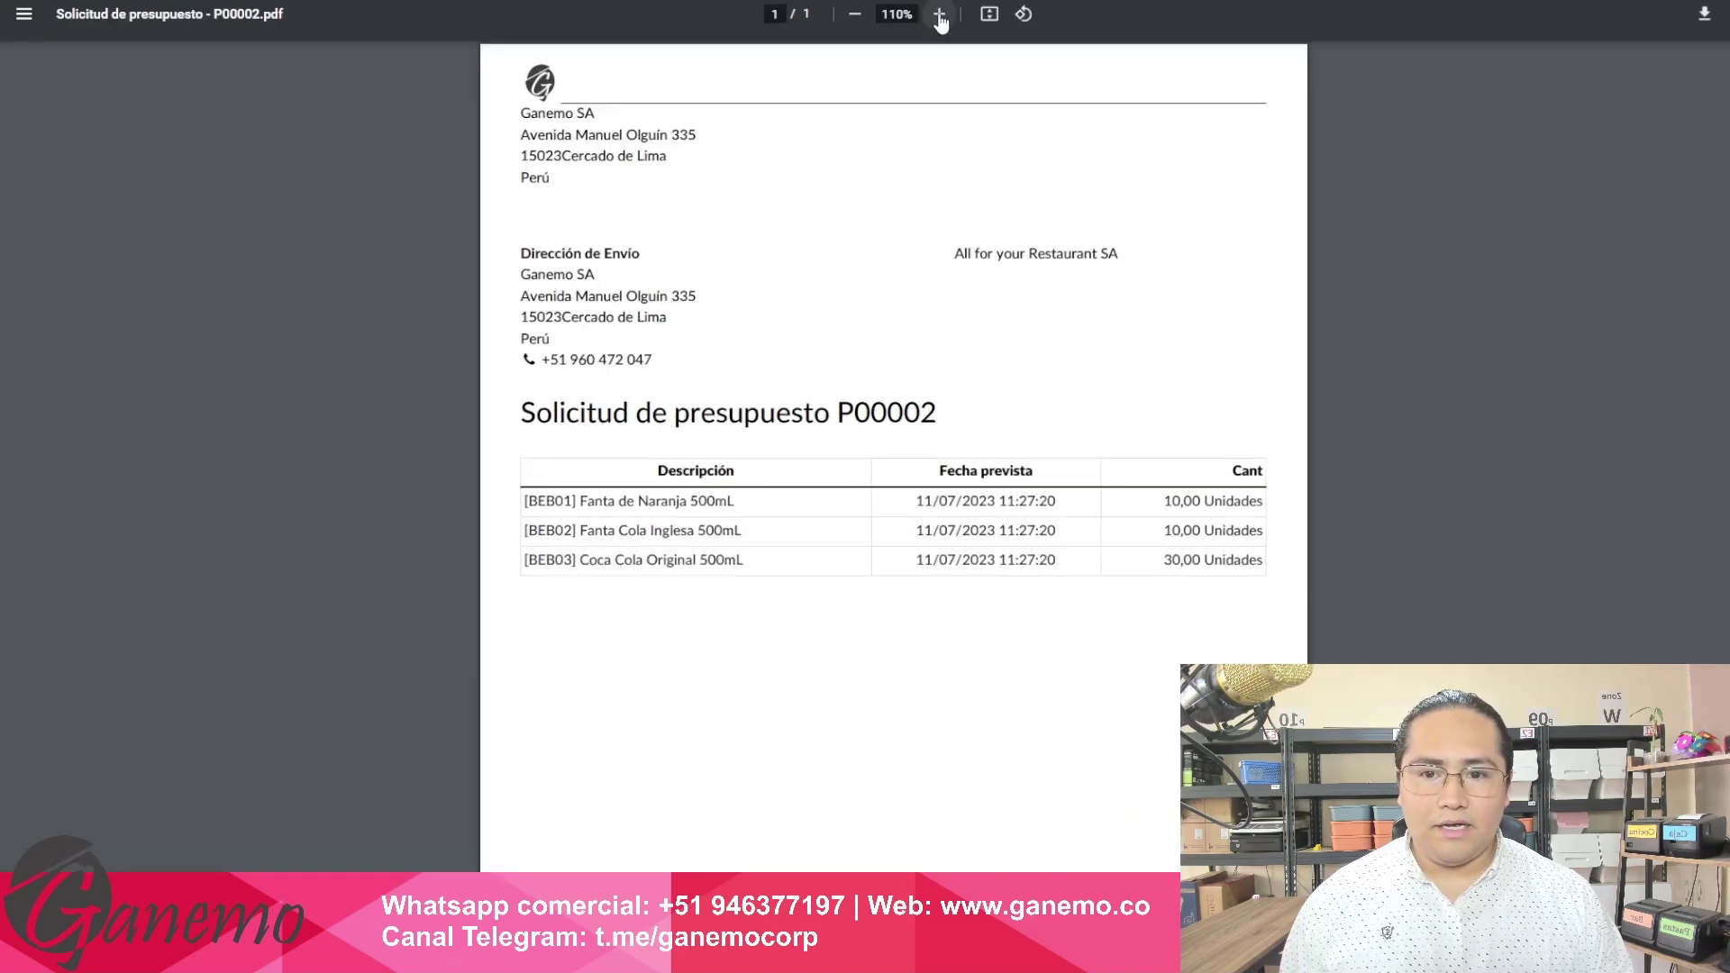
{"action": "left_click", "coordinate": [939, 13]}
{"action": "left_click", "coordinate": [939, 13]}
{"action": "left_click", "coordinate": [939, 13]}
{"action": "left_click", "coordinate": [939, 13]}
{"action": "left_click", "coordinate": [939, 14]}
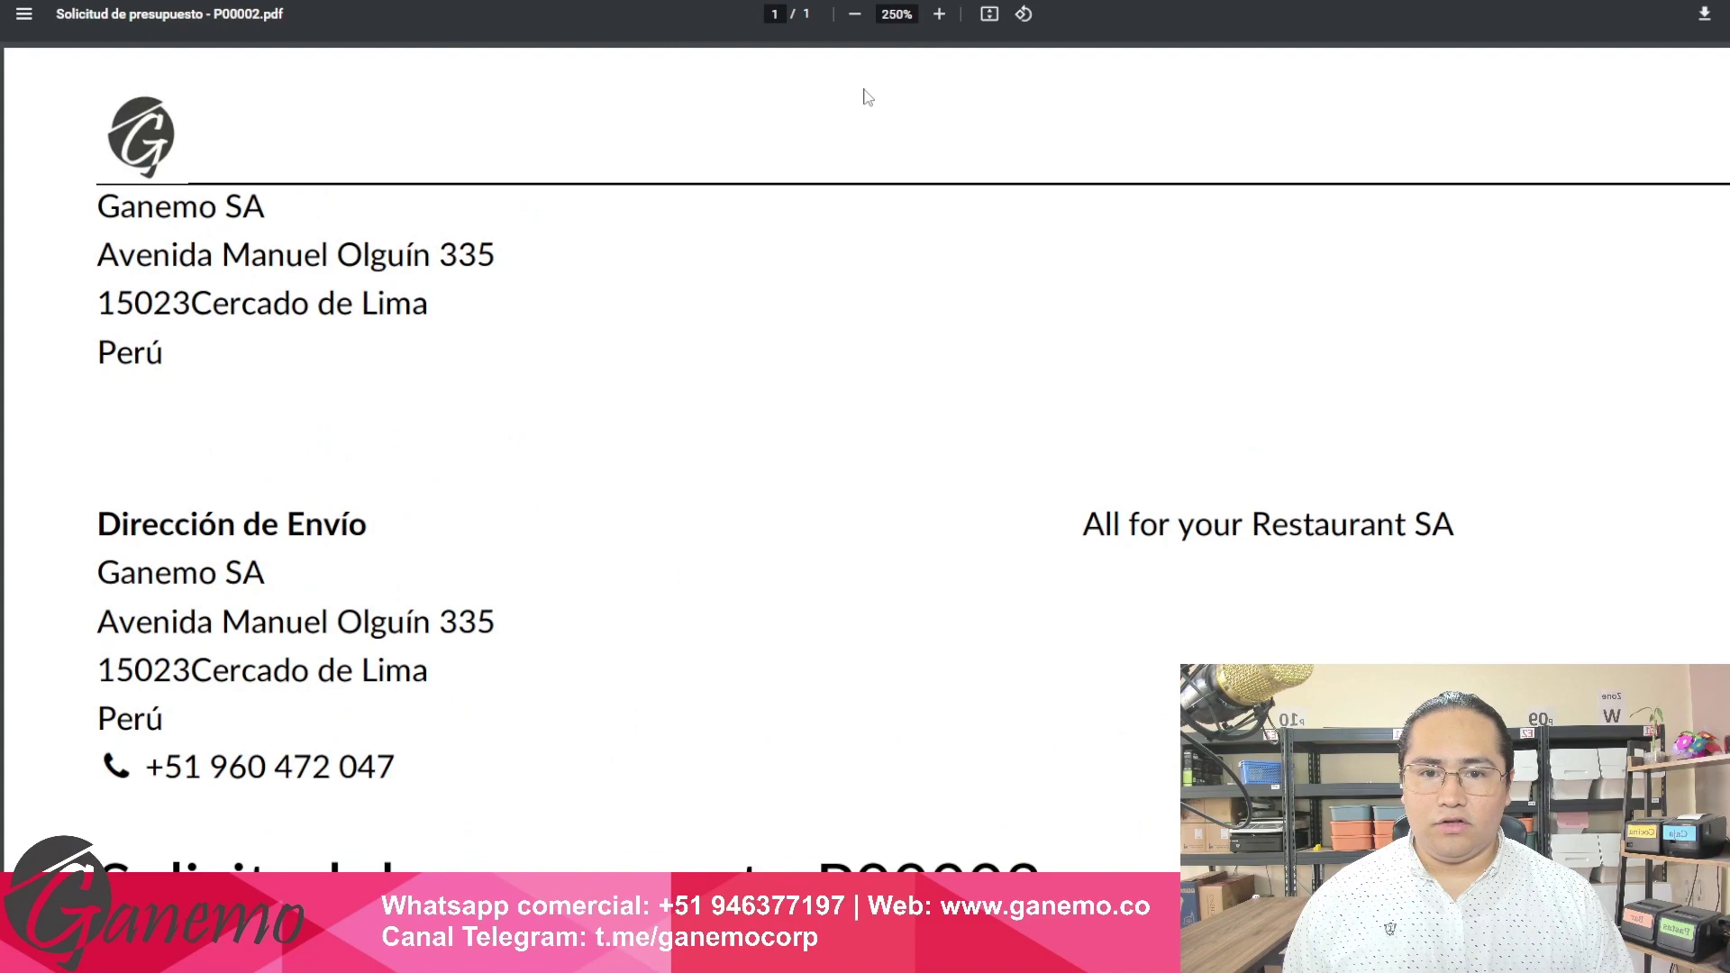
{"action": "left_click", "coordinate": [854, 13]}
{"action": "left_click", "coordinate": [854, 14]}
Examine the PDF's title and the description, expected date and quantity of its product lines.
{"action": "scroll", "coordinate": [823, 294], "scroll_direction": "down", "scroll_amount": 2}
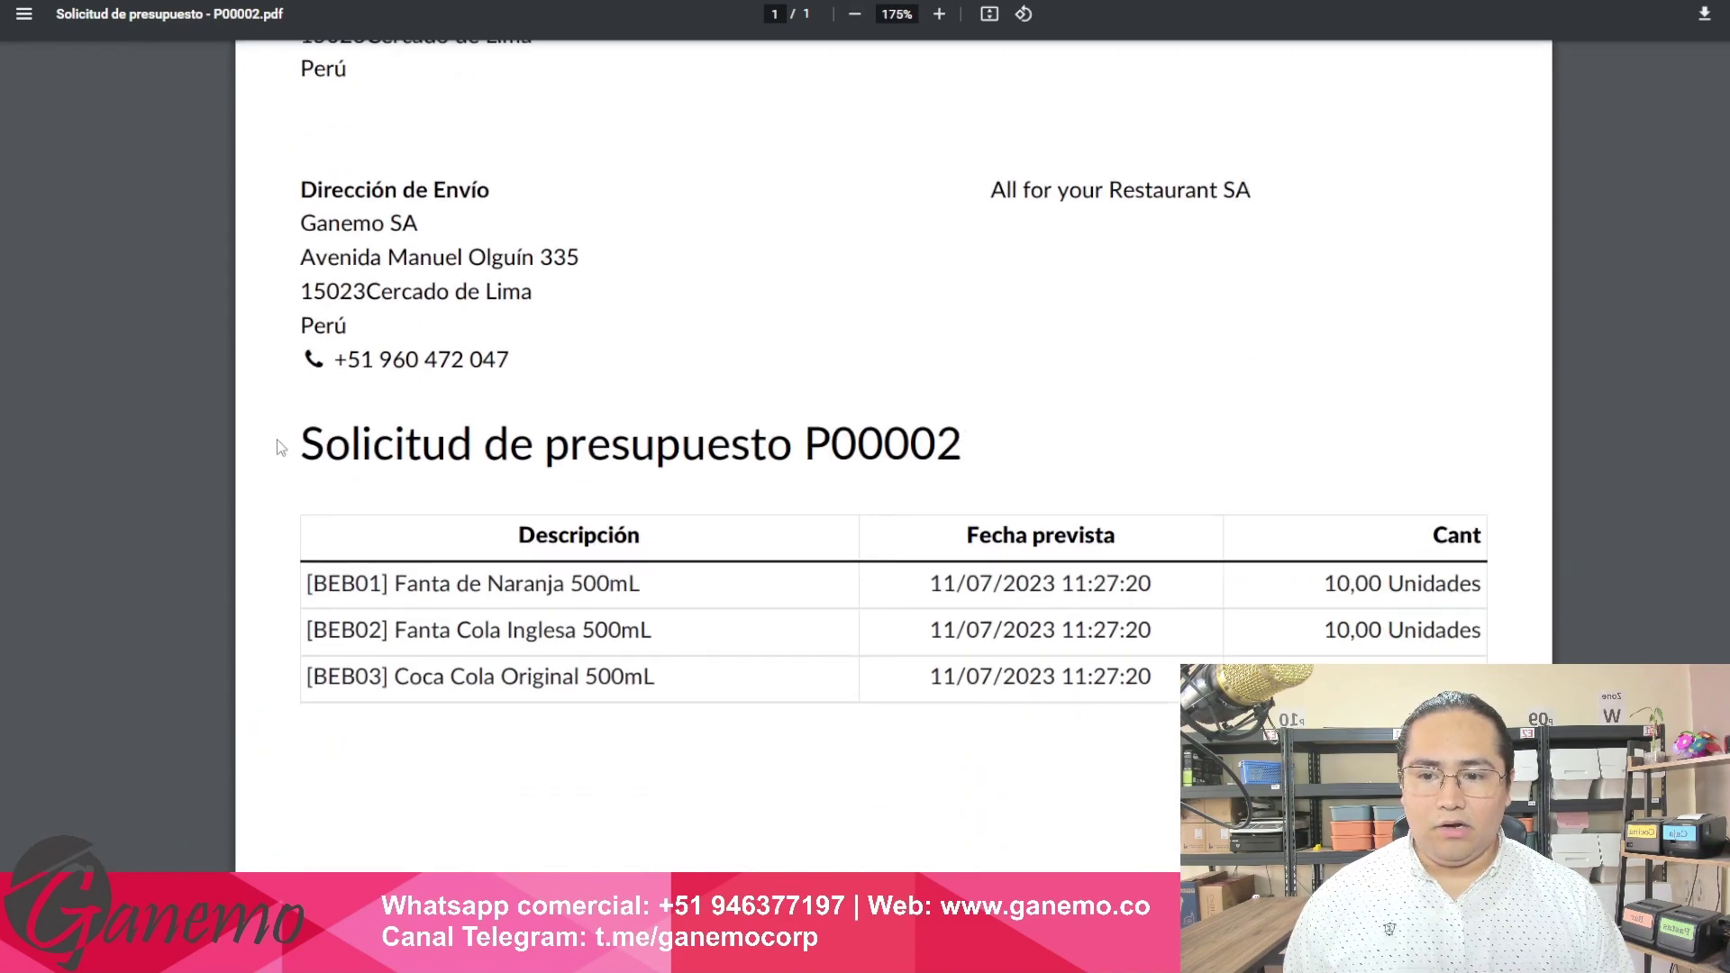
{"action": "left_click_drag", "start_coordinate": [300, 445], "coordinate": [776, 439]}
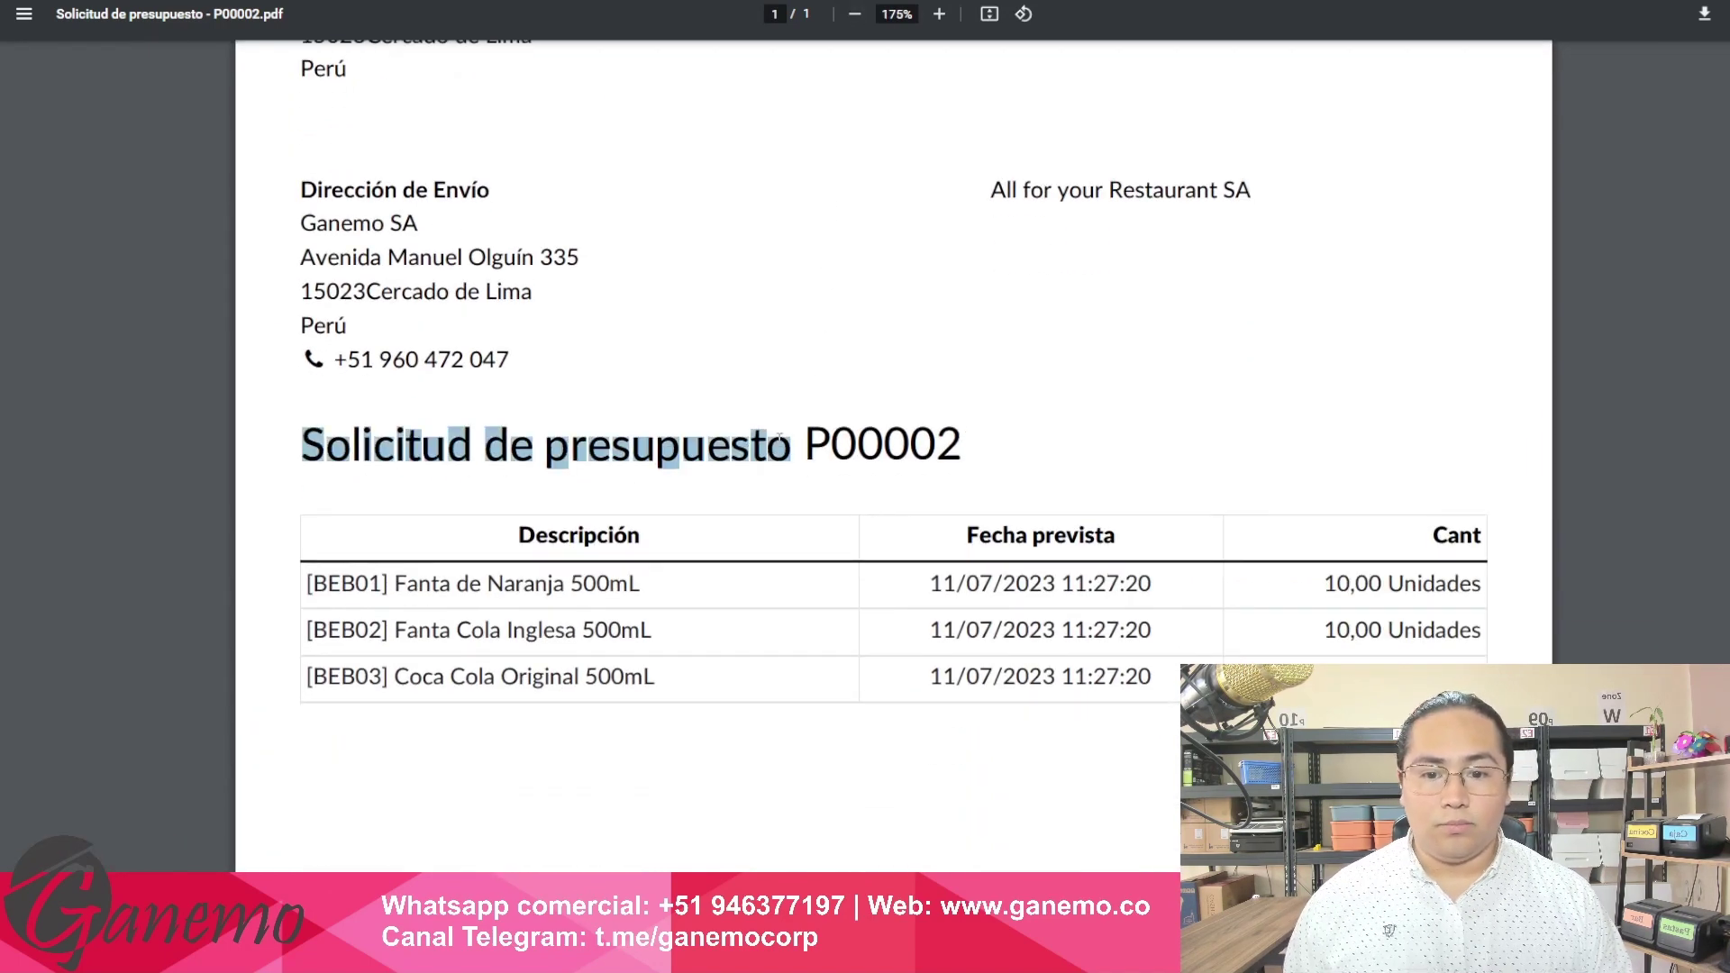
{"action": "left_click", "coordinate": [778, 439]}
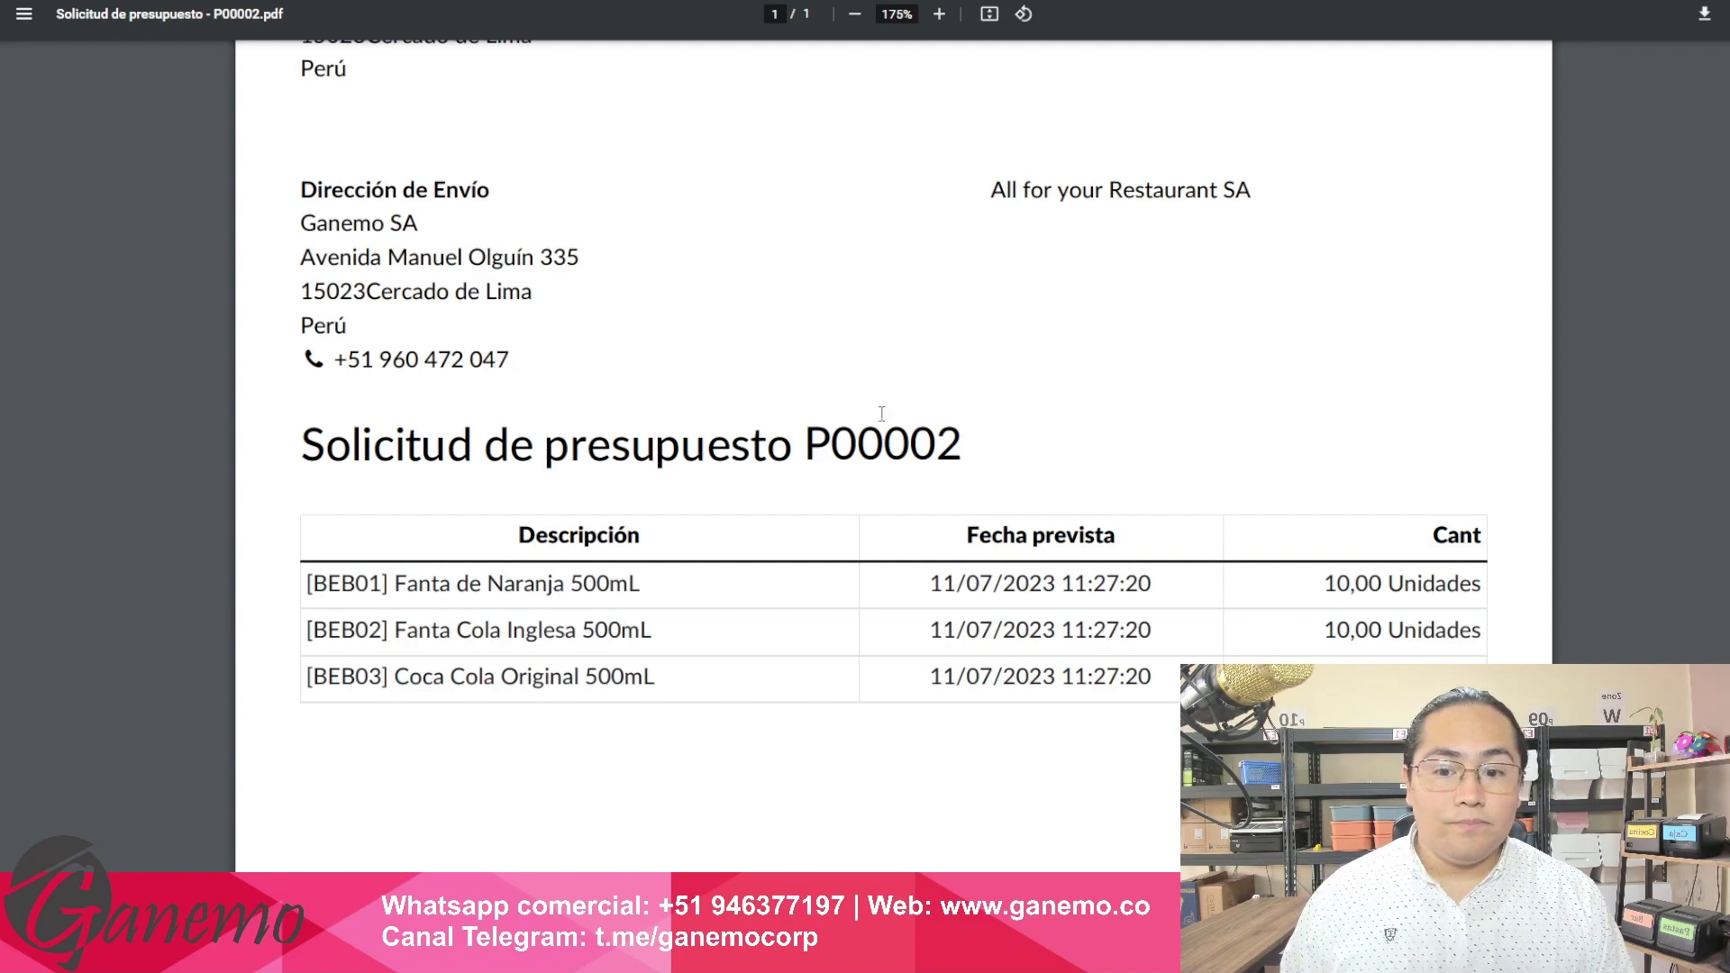
{"action": "scroll", "coordinate": [883, 410], "scroll_direction": "down", "scroll_amount": 3}
{"action": "left_click_drag", "start_coordinate": [400, 309], "coordinate": [641, 302]}
{"action": "left_click_drag", "start_coordinate": [951, 306], "coordinate": [1108, 306]}
{"action": "left_click_drag", "start_coordinate": [1322, 301], "coordinate": [1438, 311]}
{"action": "left_click", "coordinate": [1433, 313]}
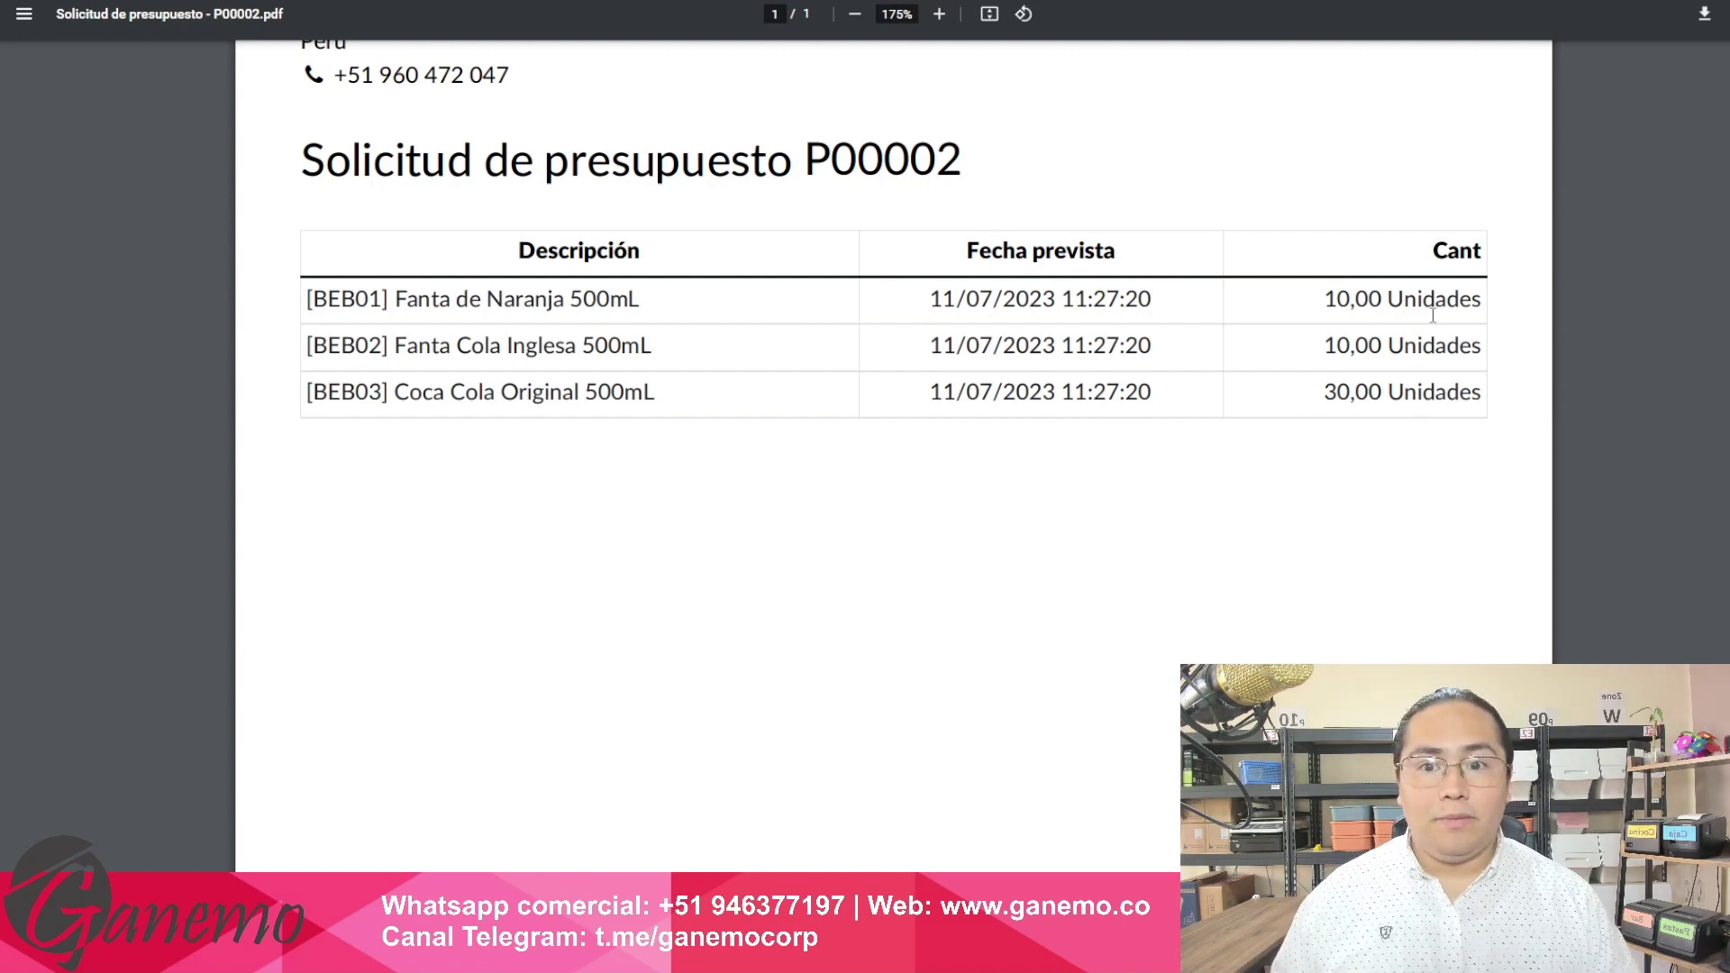
{"action": "scroll", "coordinate": [1433, 315], "scroll_direction": "up", "scroll_amount": 5}
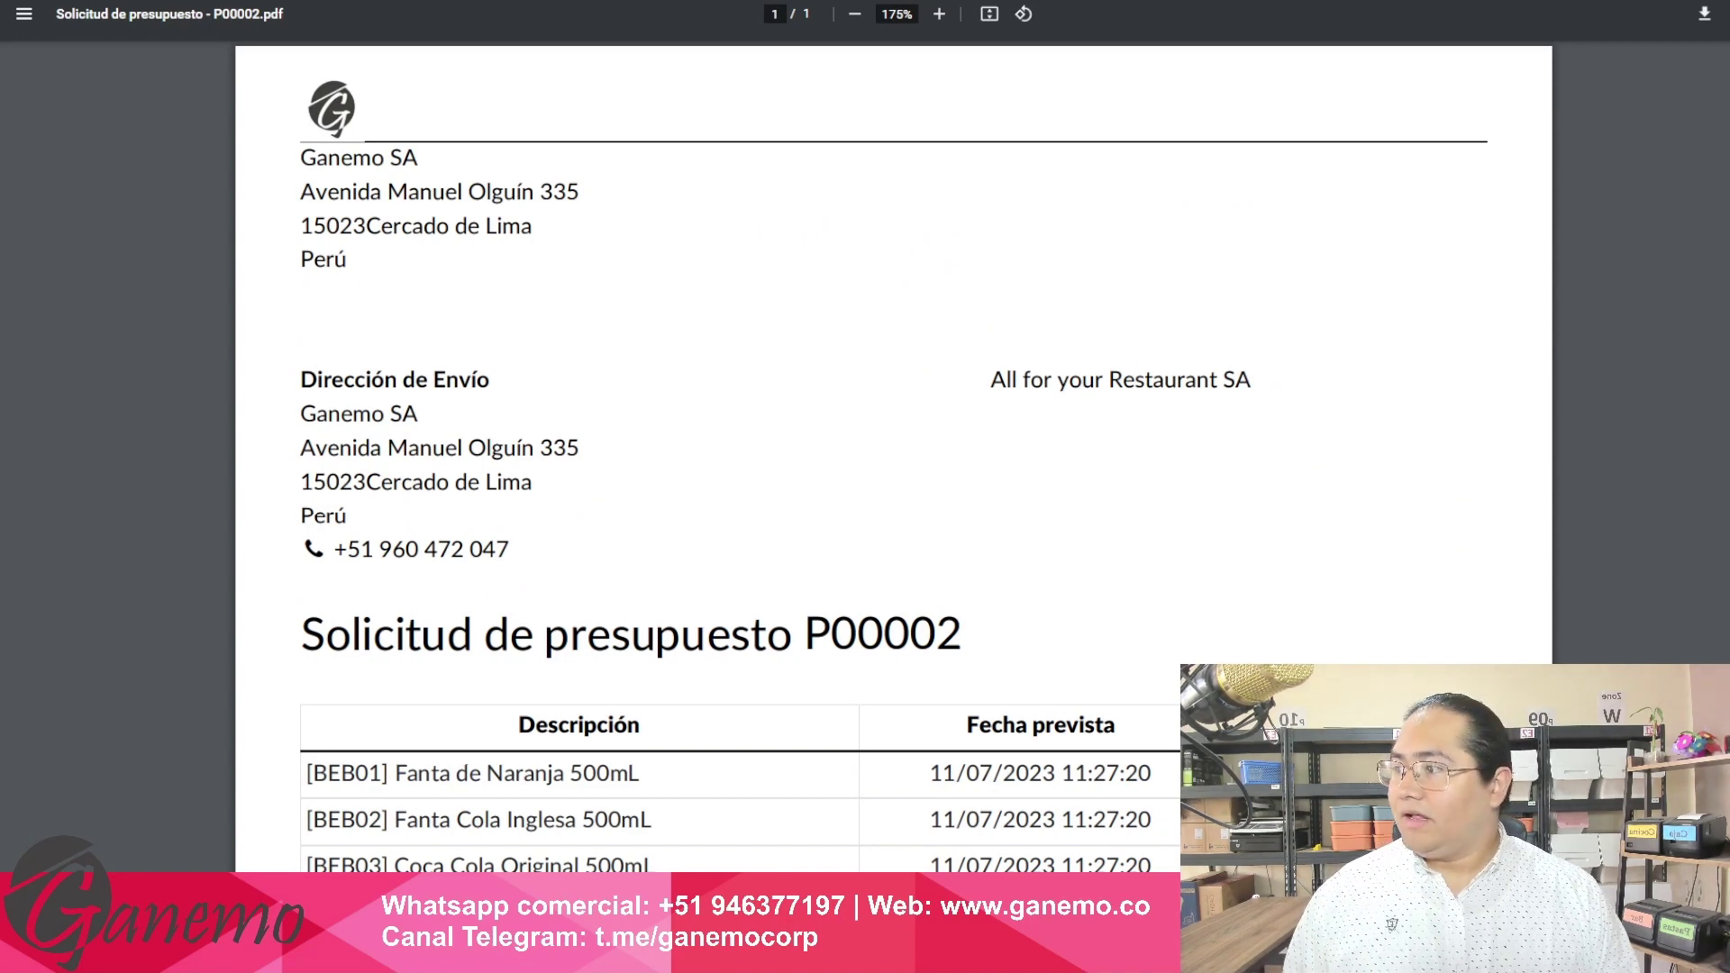
Close the PDF and send the quotation request e-mail to the supplier.
{"action": "key", "text": "ctrl+w"}
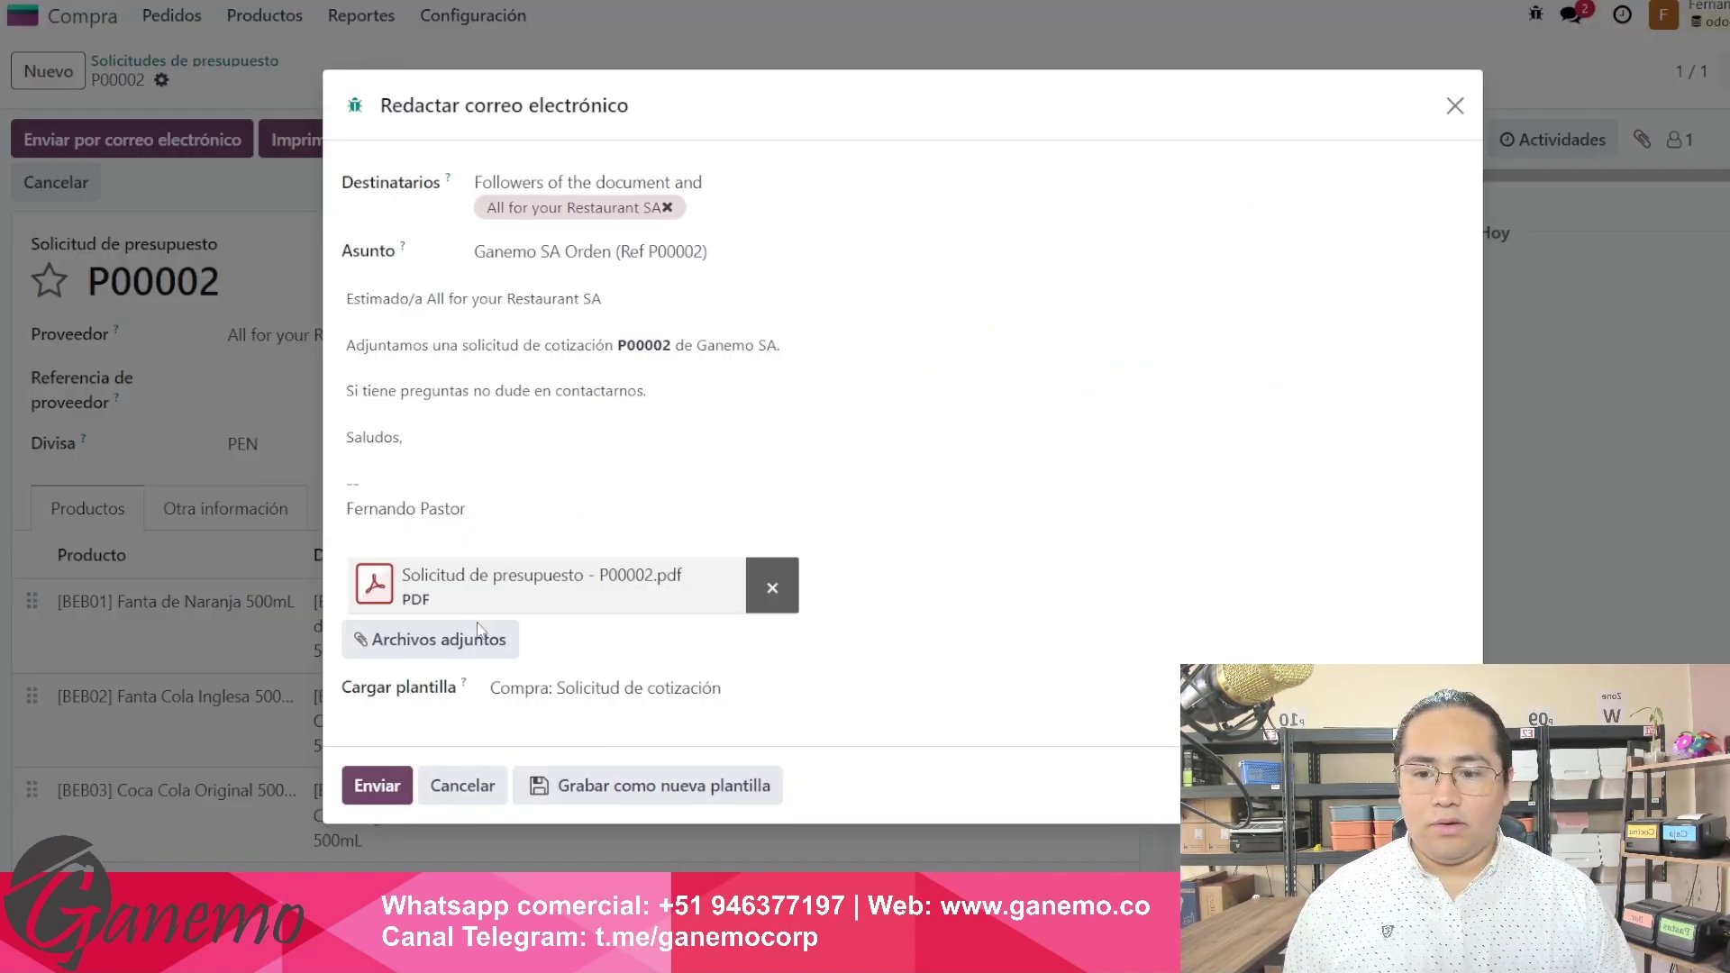
{"action": "left_click", "coordinate": [377, 787]}
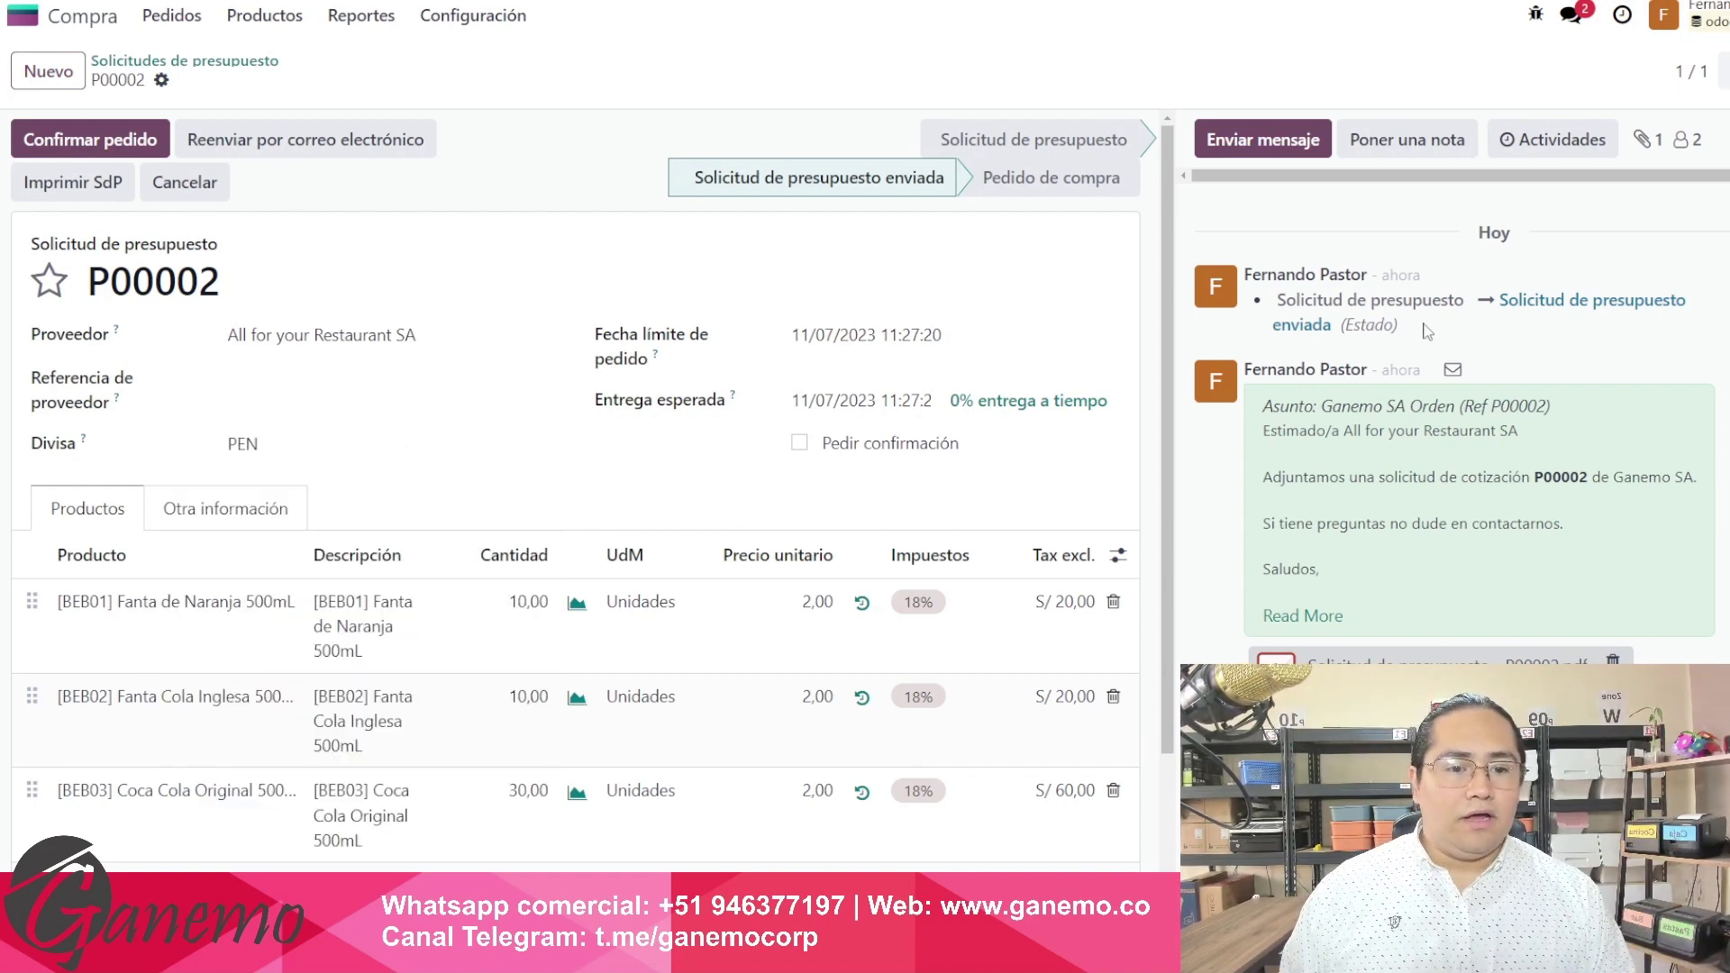
Review the sent message in the activity log and the header details of quotation request P00002.
{"action": "left_click_drag", "start_coordinate": [1333, 407], "coordinate": [1377, 540]}
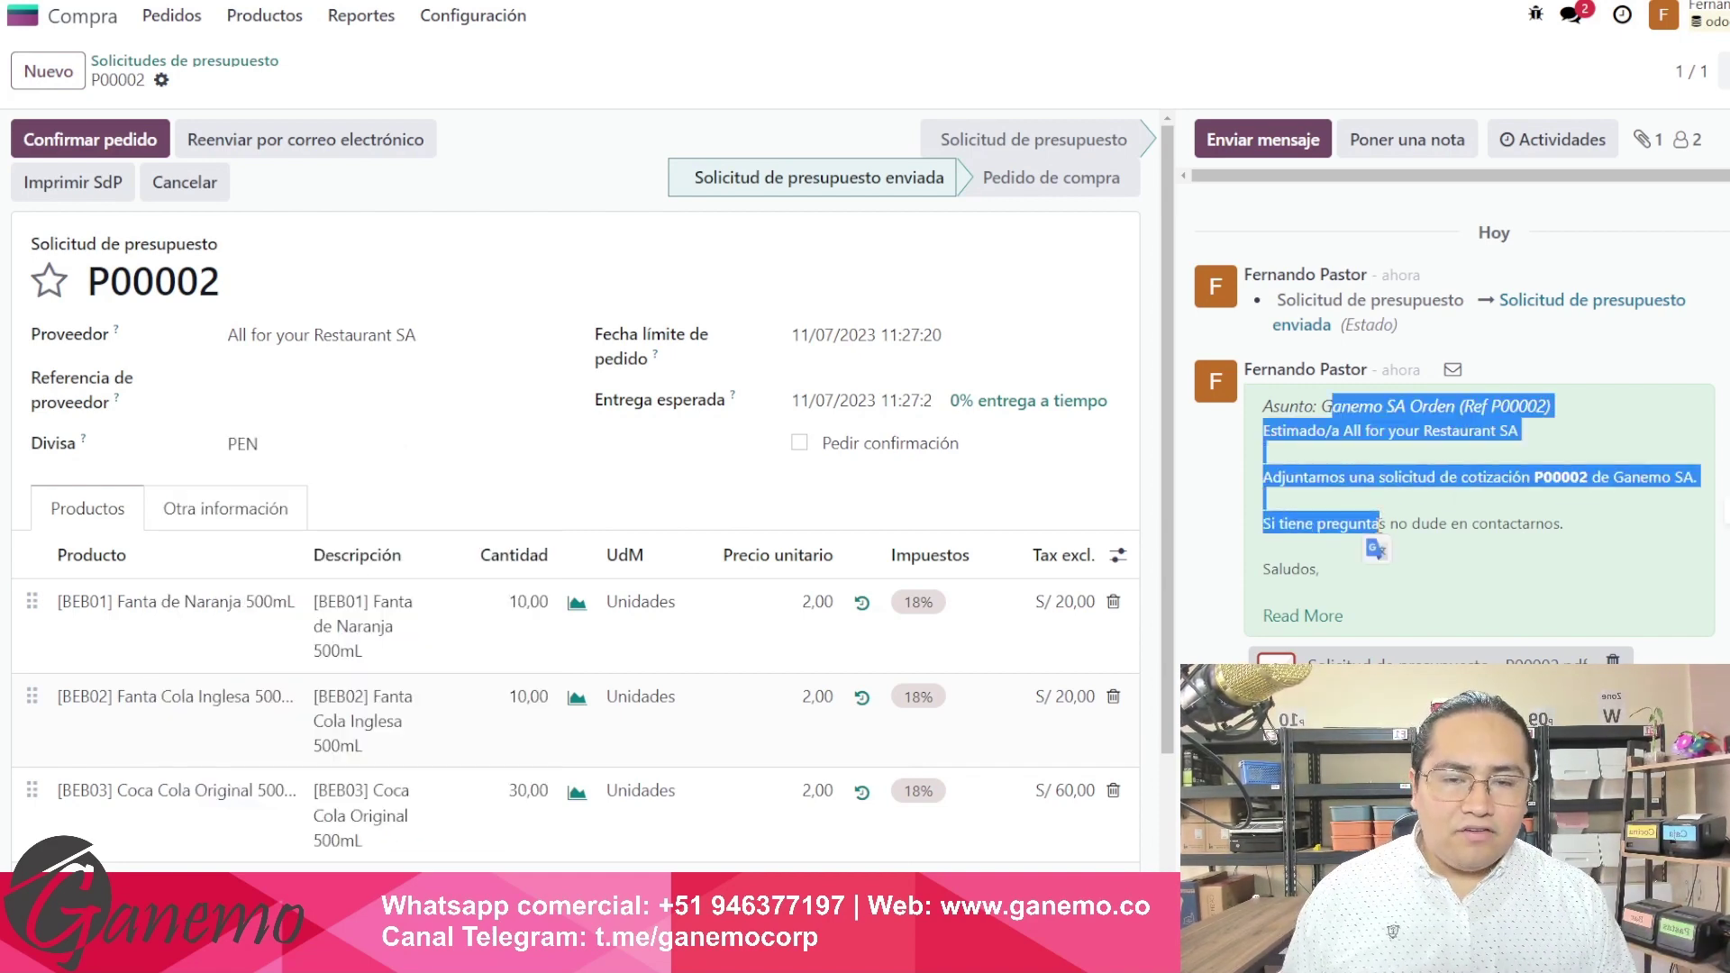
{"action": "left_click", "coordinate": [1378, 525]}
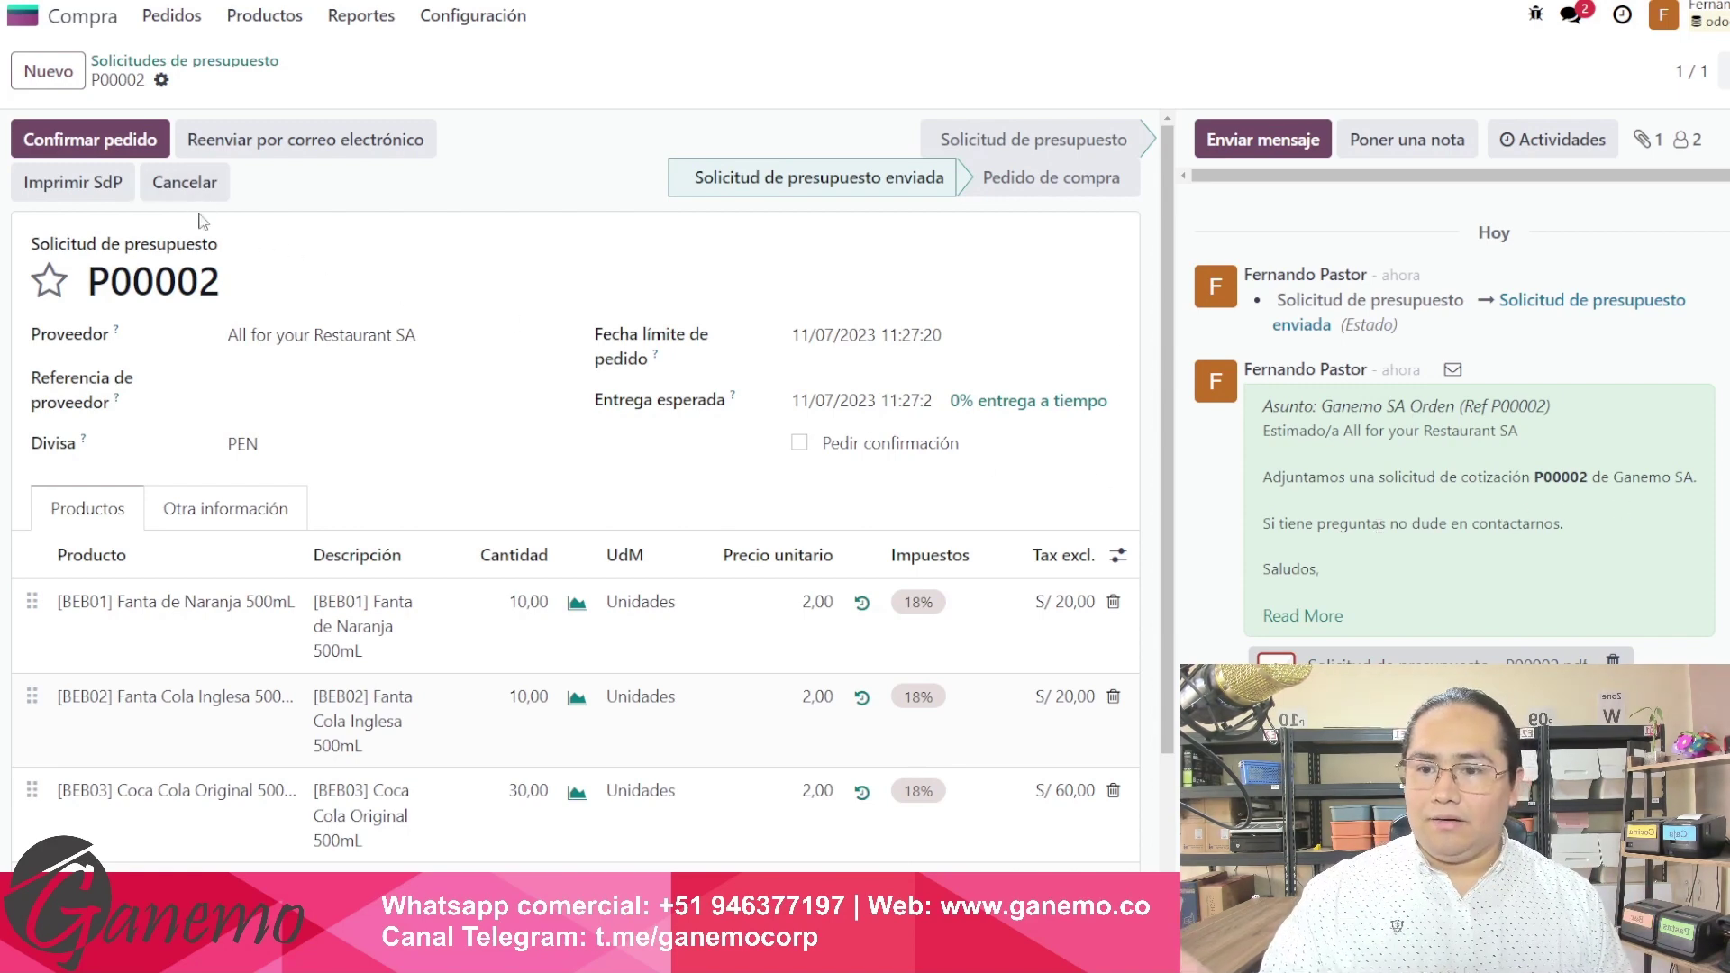
{"action": "left_click_drag", "start_coordinate": [166, 243], "coordinate": [531, 468]}
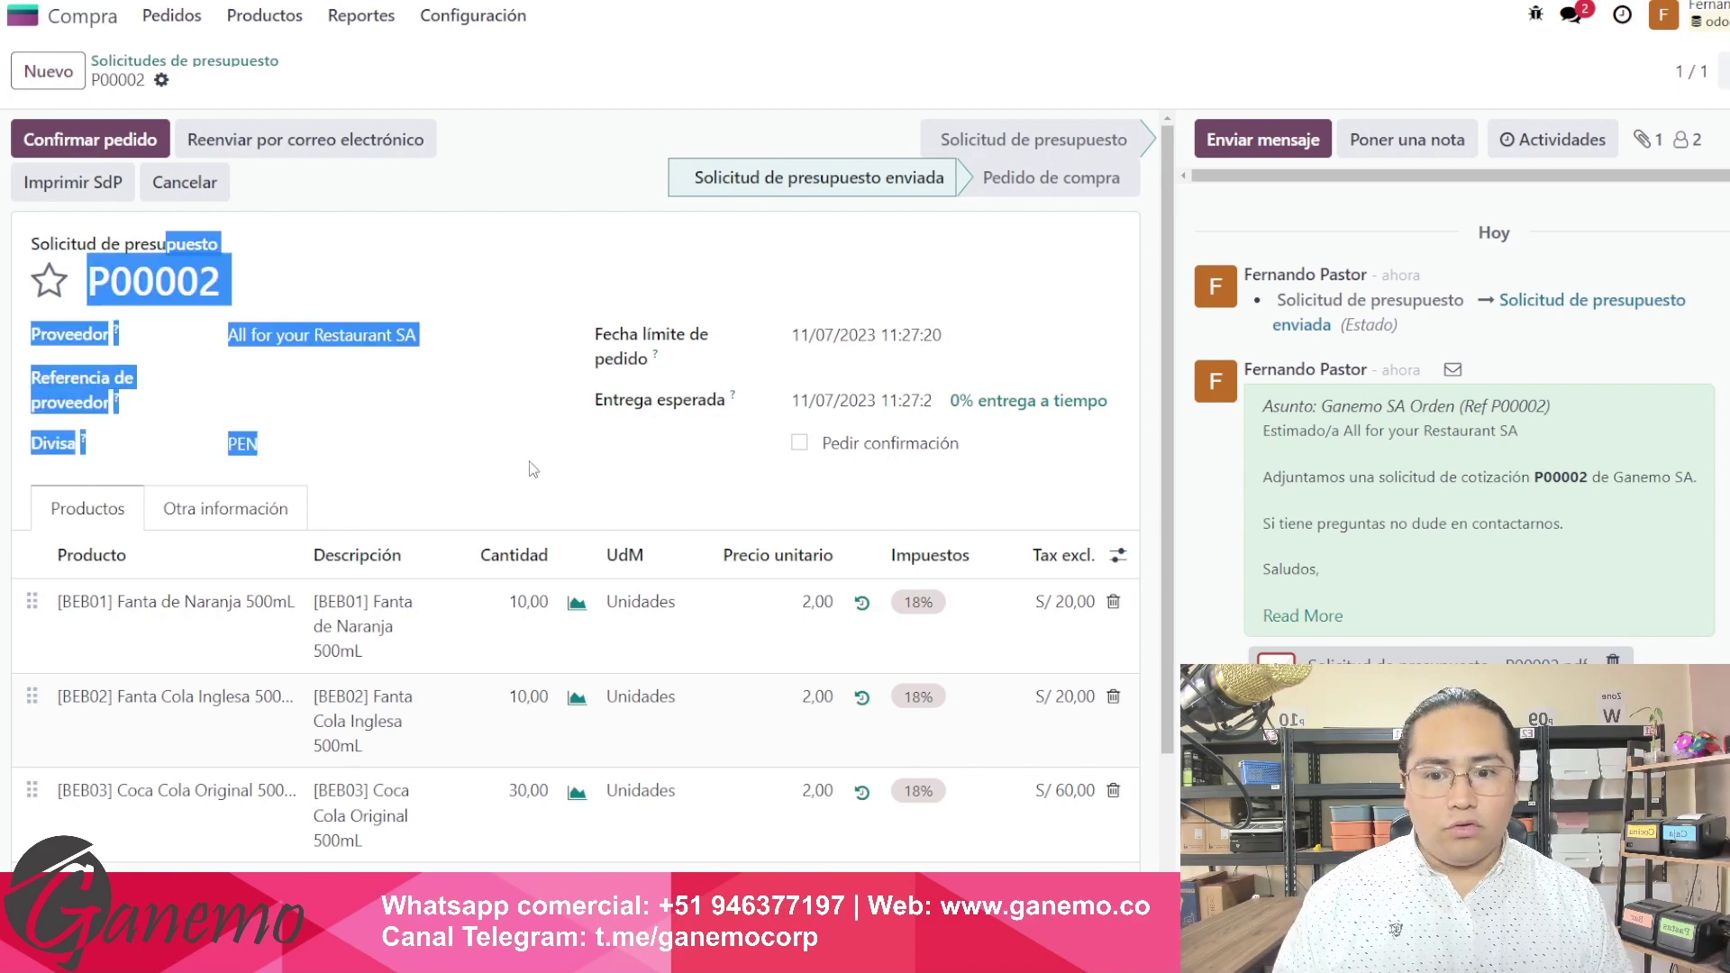
{"action": "left_click", "coordinate": [620, 488]}
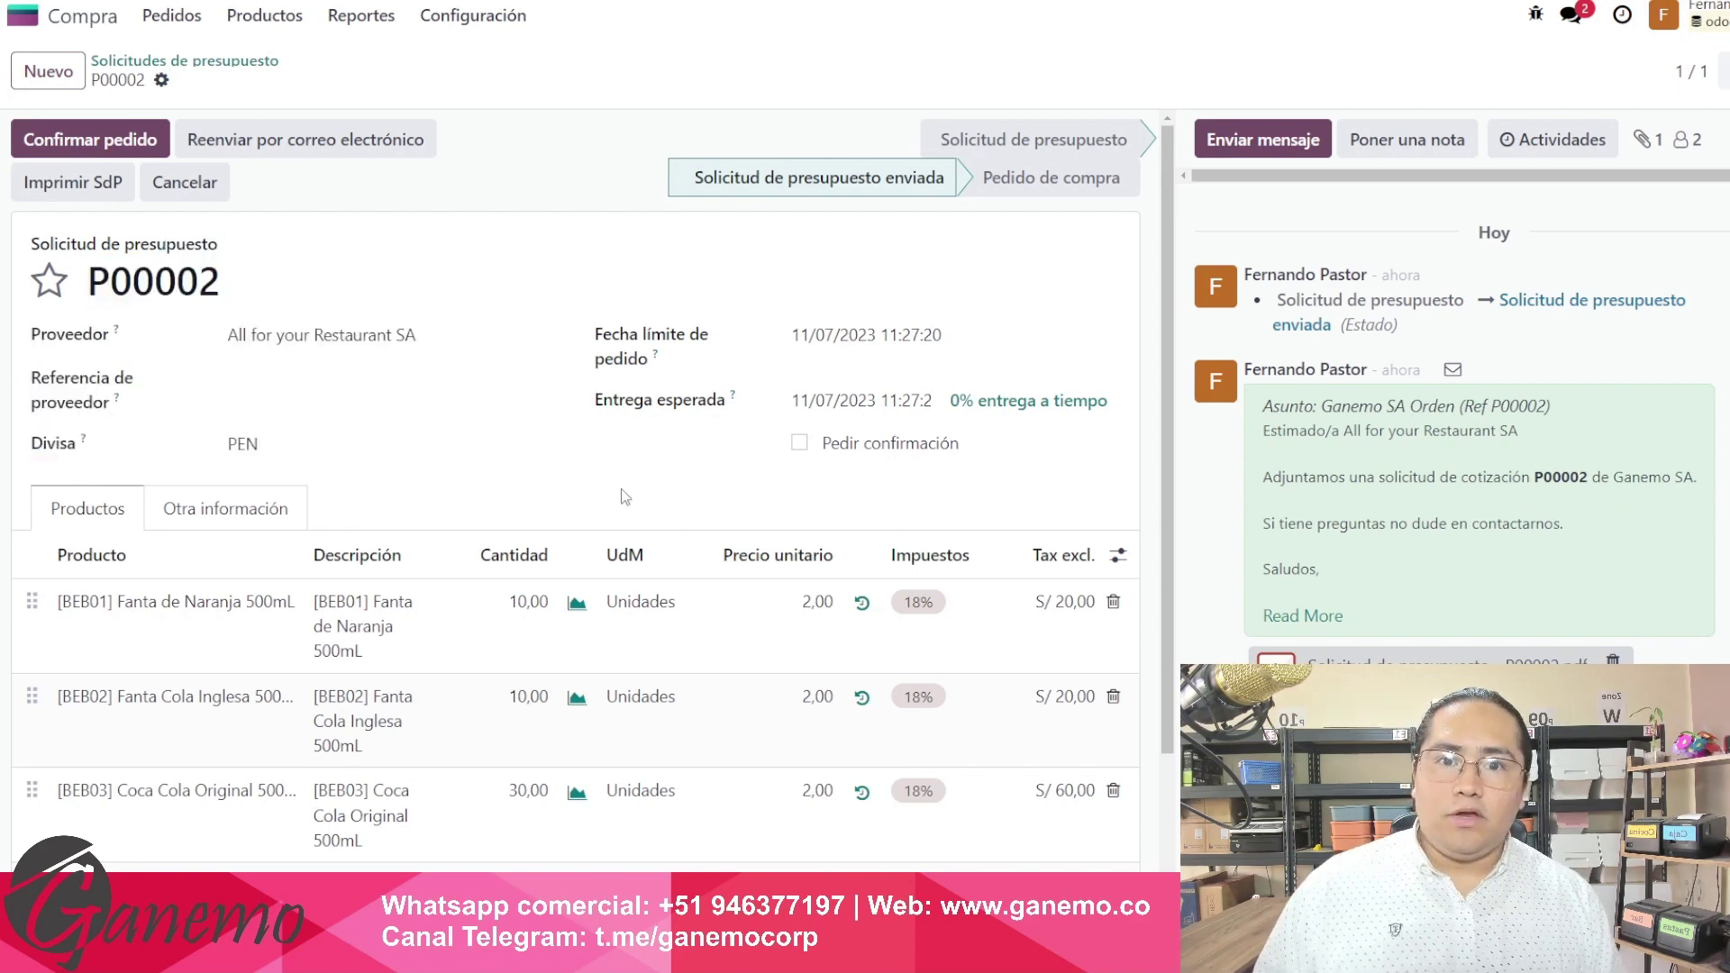